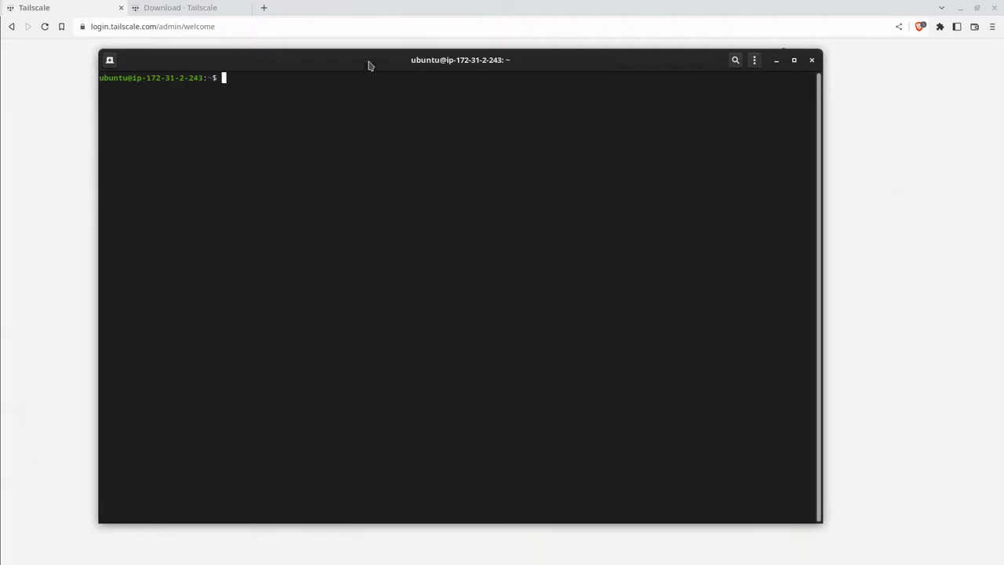
Step: Install Tailscale on the VPS by pasting and running the curl install script
left_click_drag(368, 60, 401, 71)
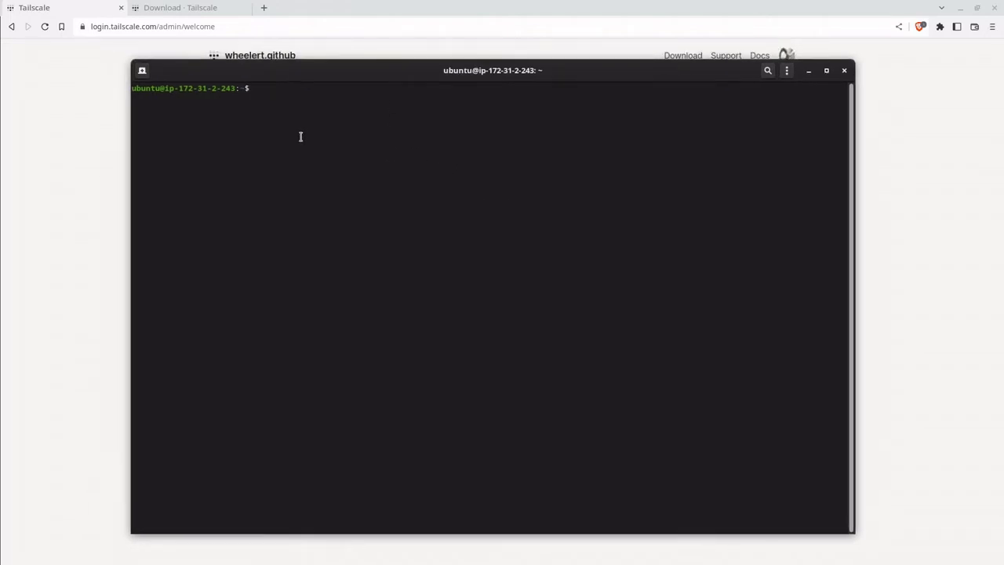
left_click_drag(316, 79, 326, 89)
left_click(100, 223)
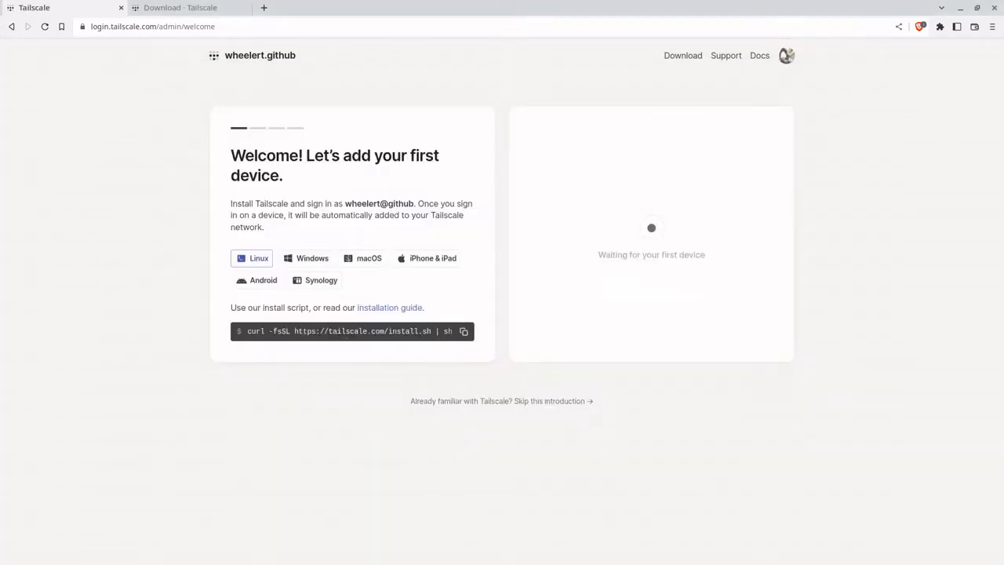
left_click(375, 561)
right_click(343, 352)
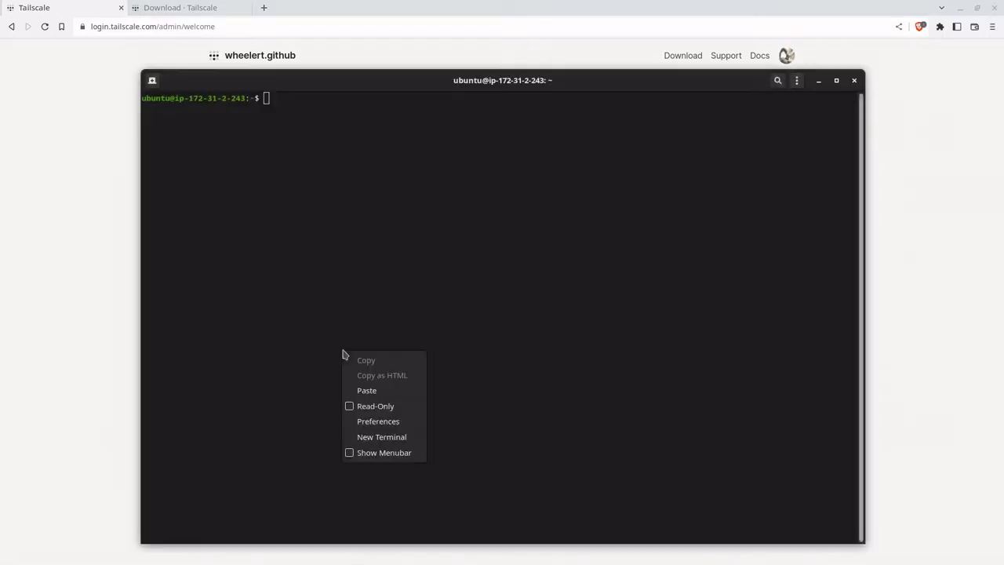
left_click(384, 392)
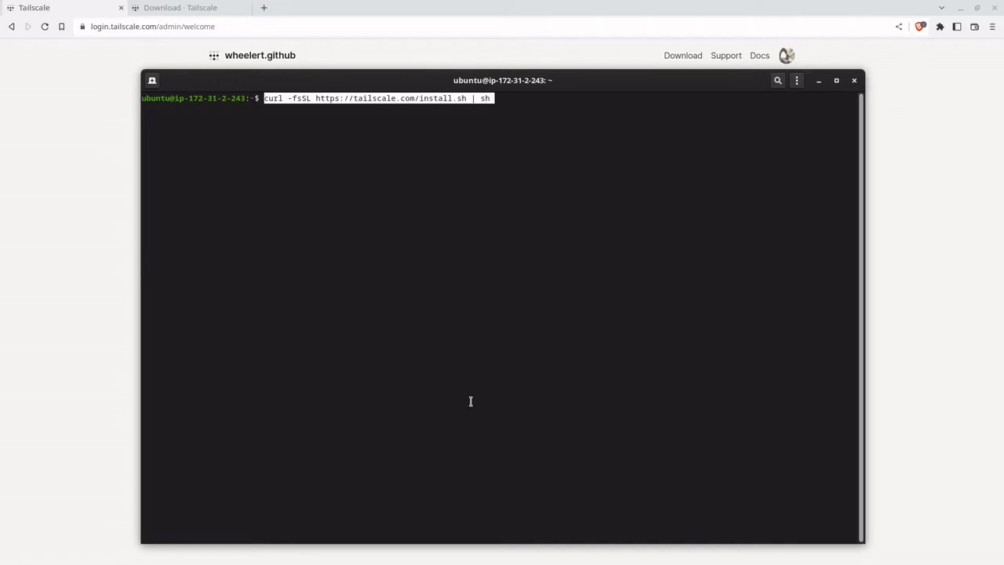
key("Return")
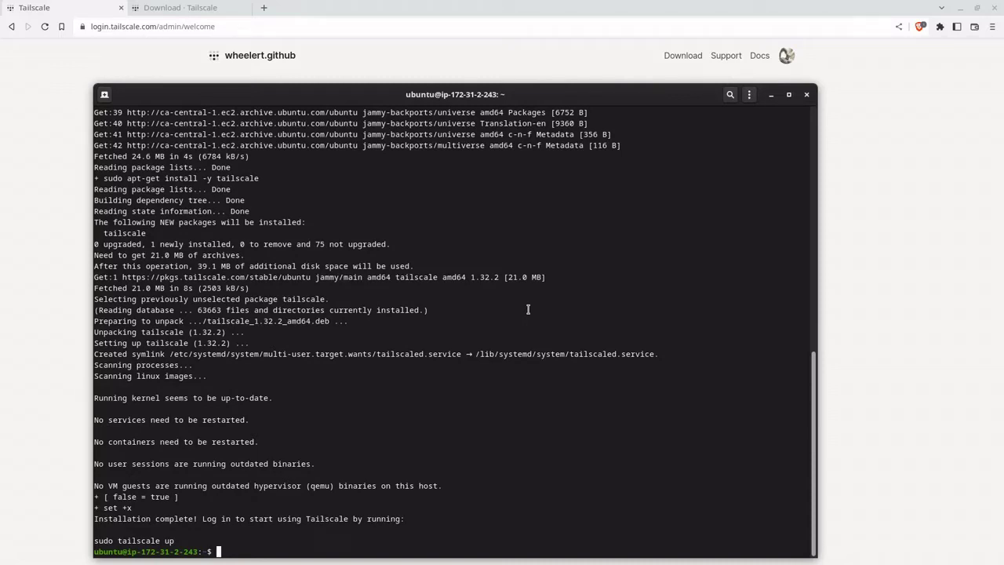
Step: Run sudo tailscale up and copy the printed authentication link
type("sudo tailscale up")
key("Return")
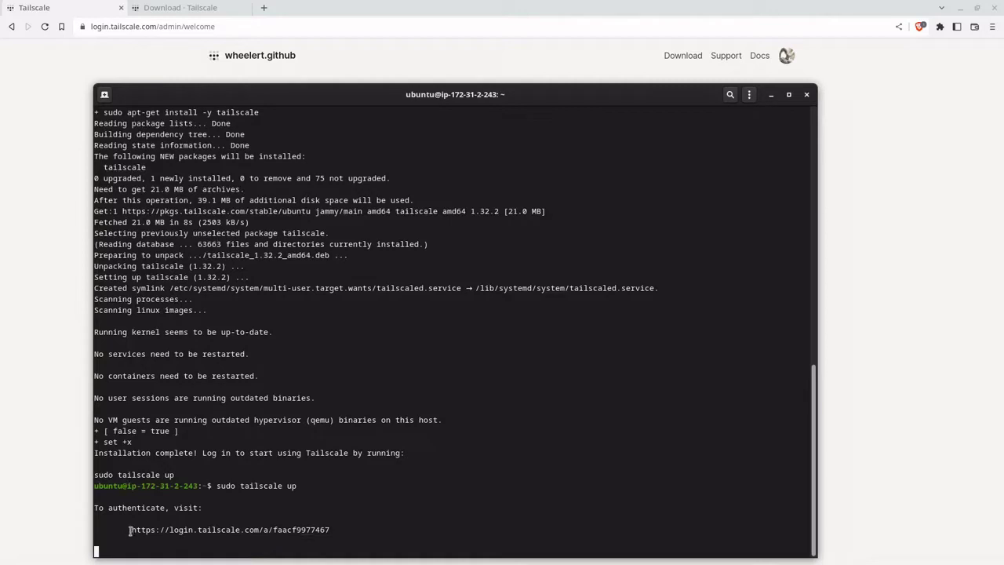
left_click_drag(131, 531, 330, 530)
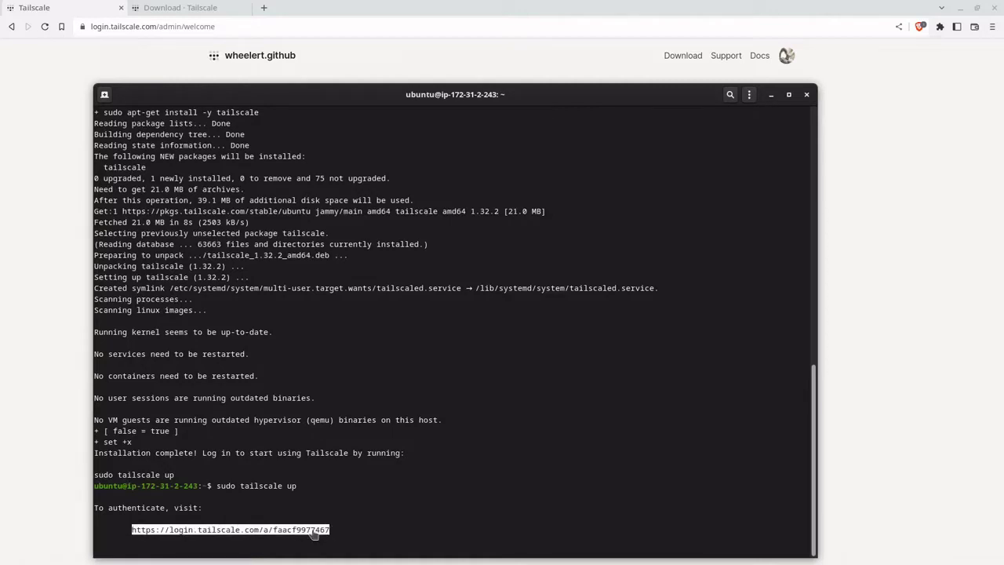
right_click(318, 528)
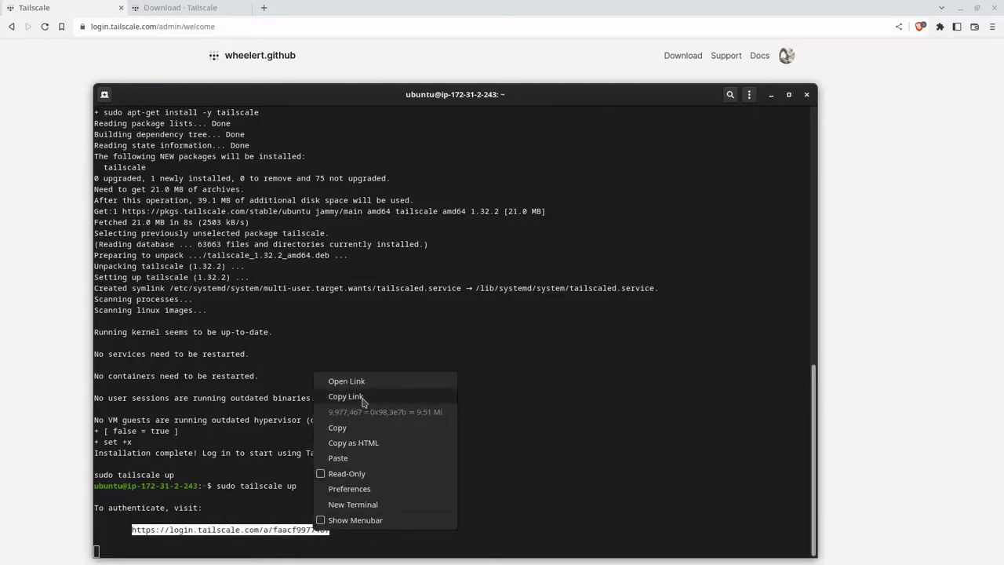
left_click(364, 397)
left_click(193, 7)
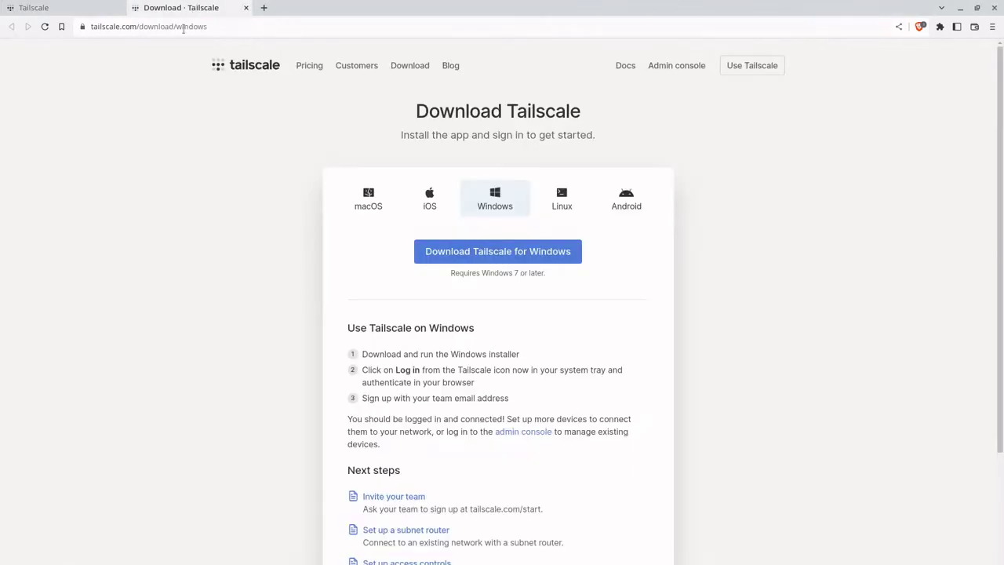
Step: Open the copied login URL and sign in with GitHub to authorize the VPS as ip-172-31-2-243
left_click(184, 27)
key("ctrl+v")
key("Return")
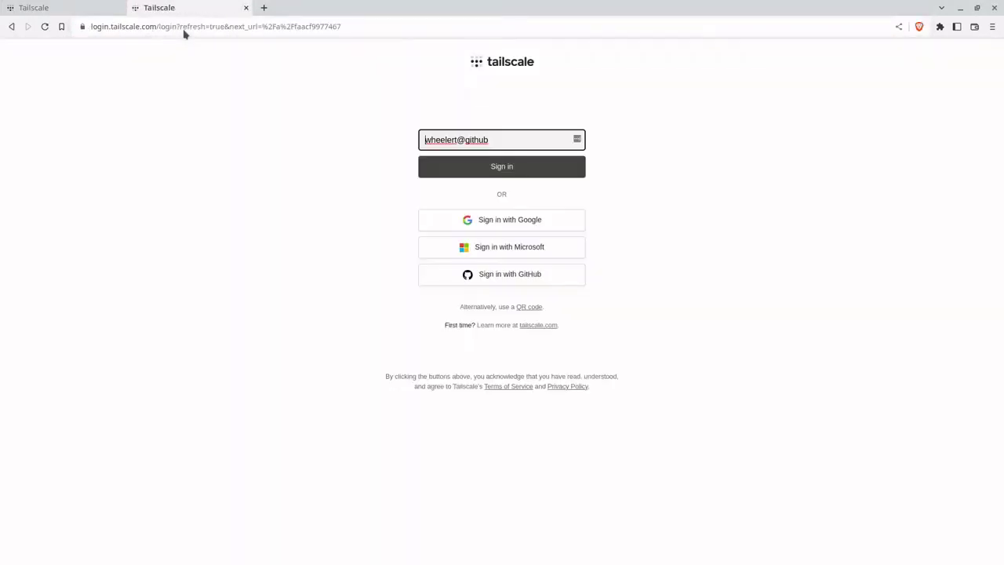
left_click(509, 278)
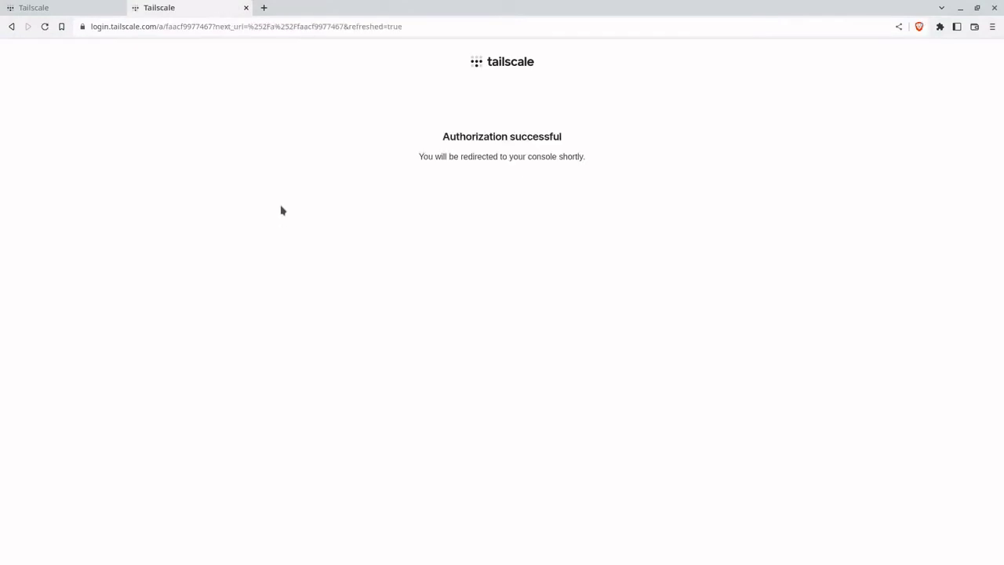
left_click(245, 8)
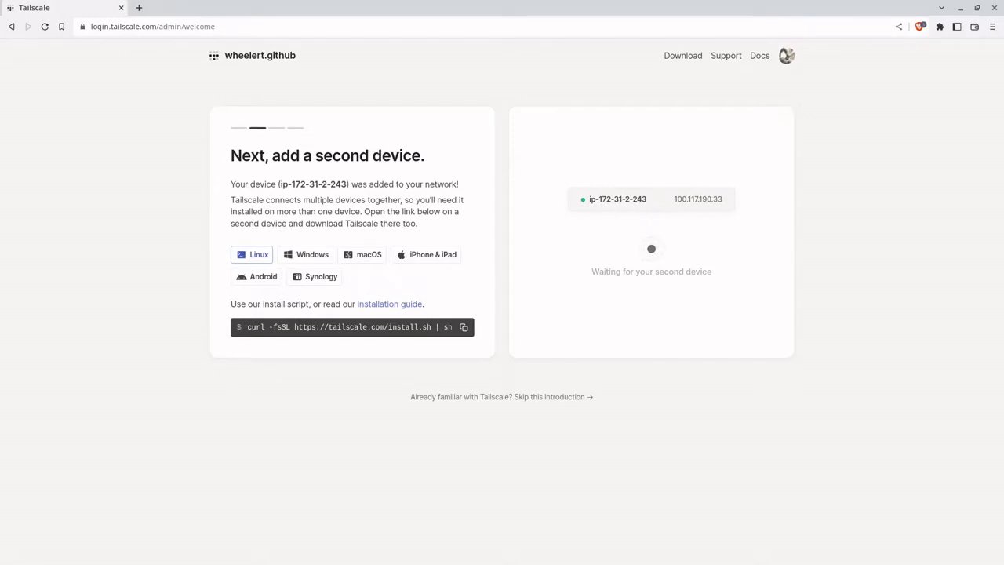
Step: Skip the admin console introduction and open machine ip-172-31-2-243's details
key("alt+Tab")
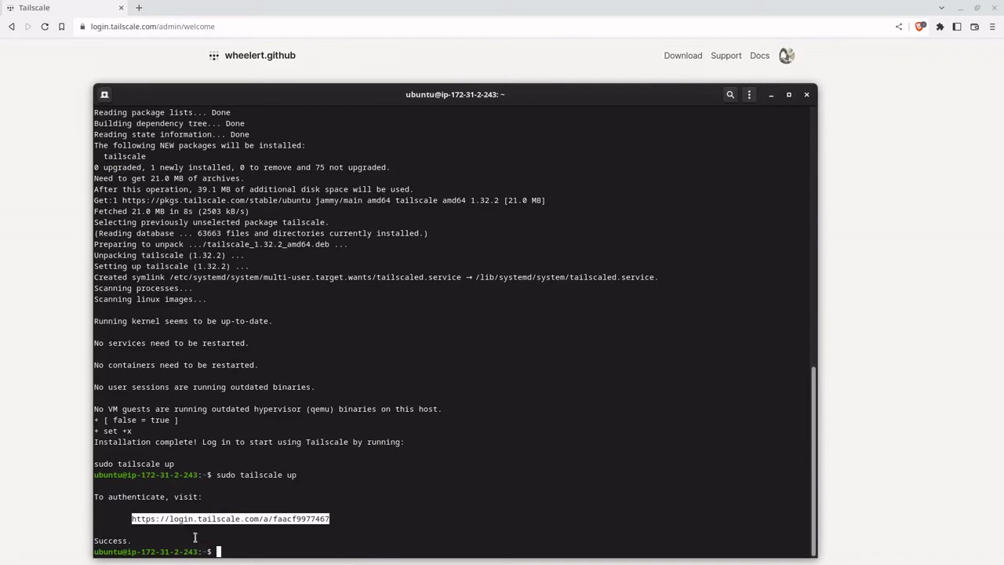
left_click(888, 186)
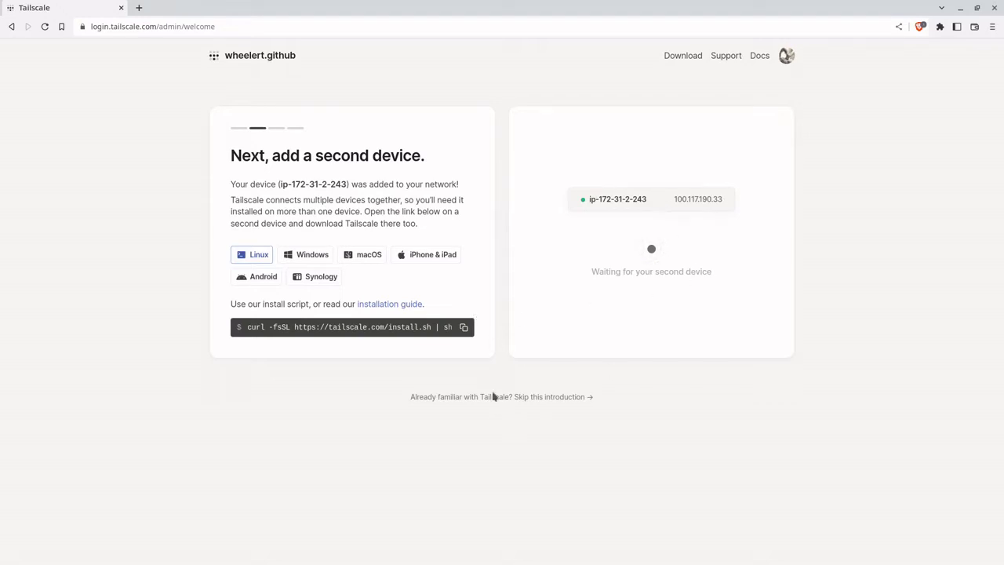
left_click(573, 397)
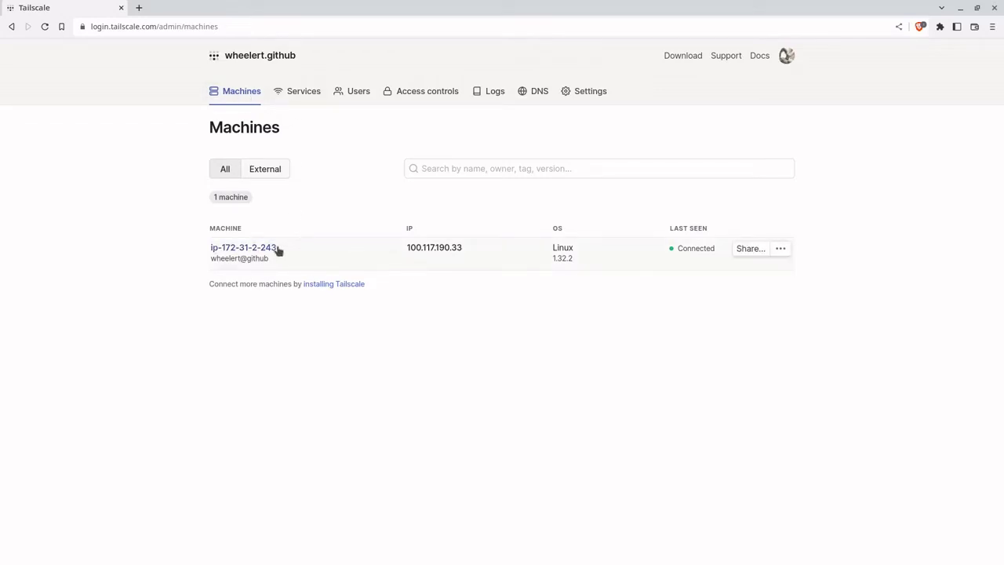
left_click(246, 251)
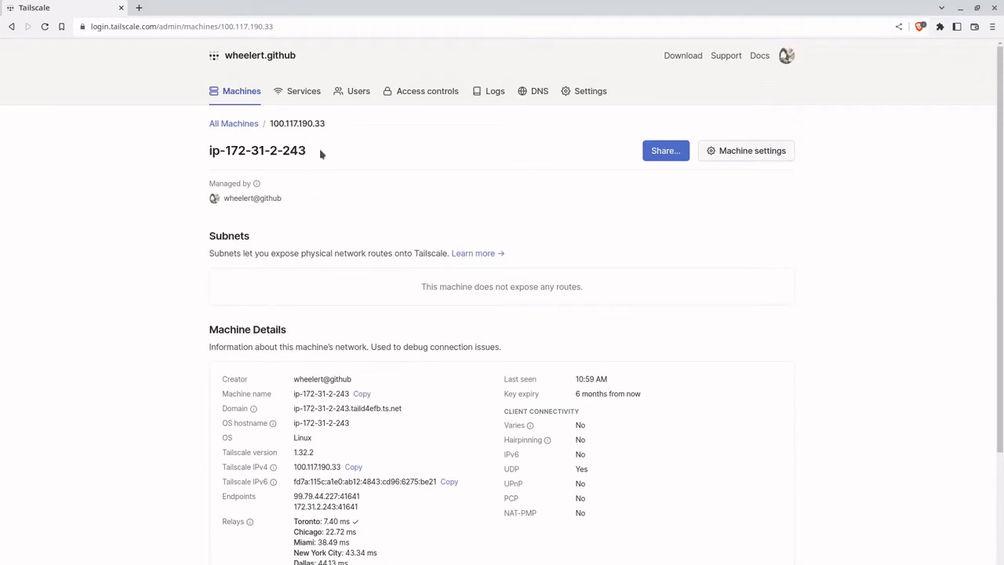
Step: Turn off auto-generated naming and rename machine ip-172-31-2-243 to vps
left_click(761, 149)
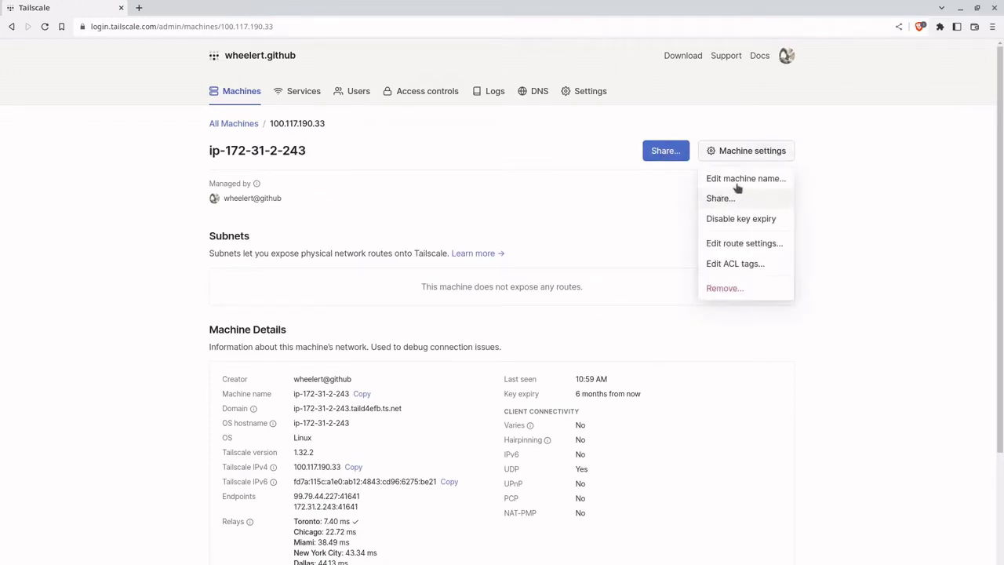
left_click(739, 179)
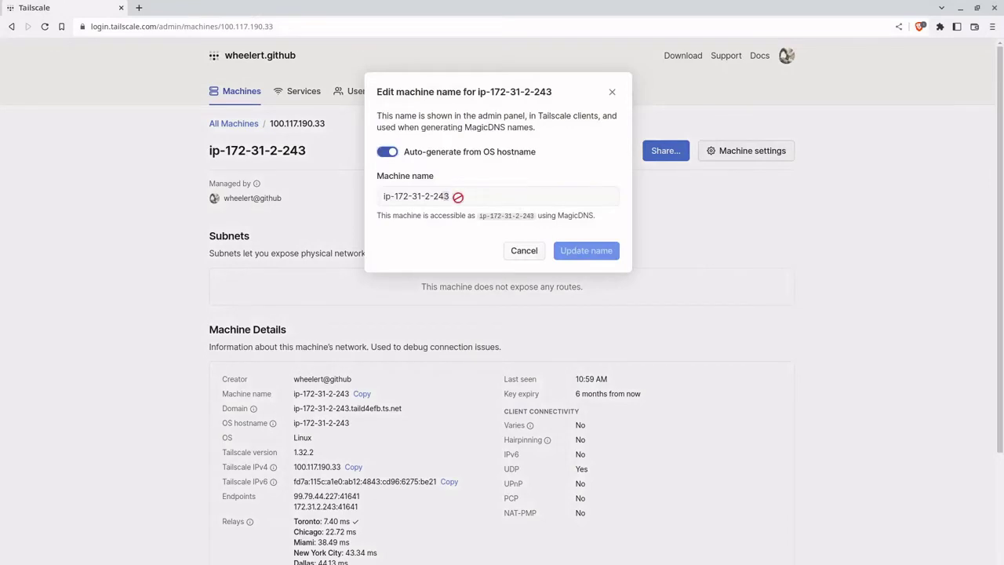
left_click(381, 153)
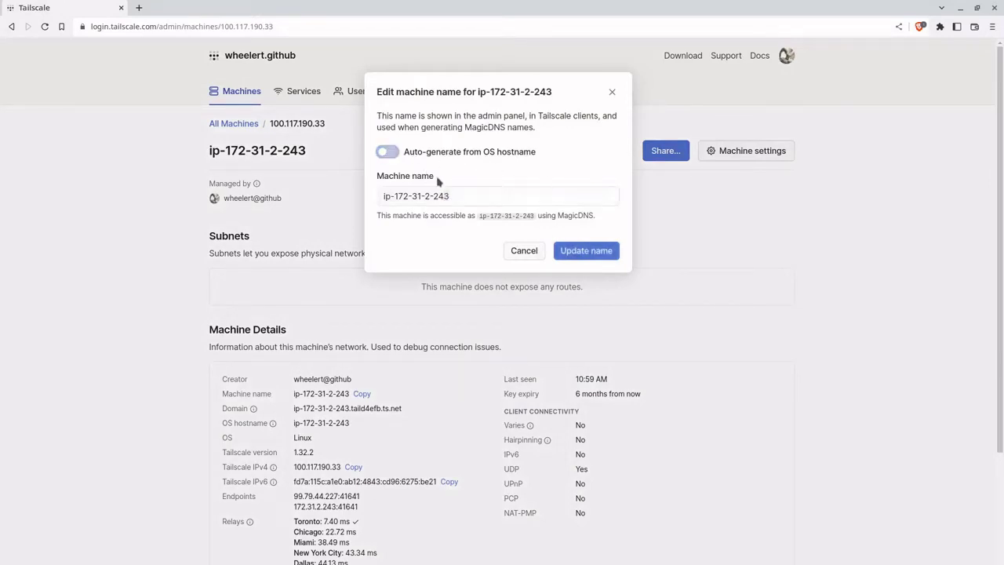
left_click(465, 199)
key("BackSpace")
key("BackSpace")
type("34")
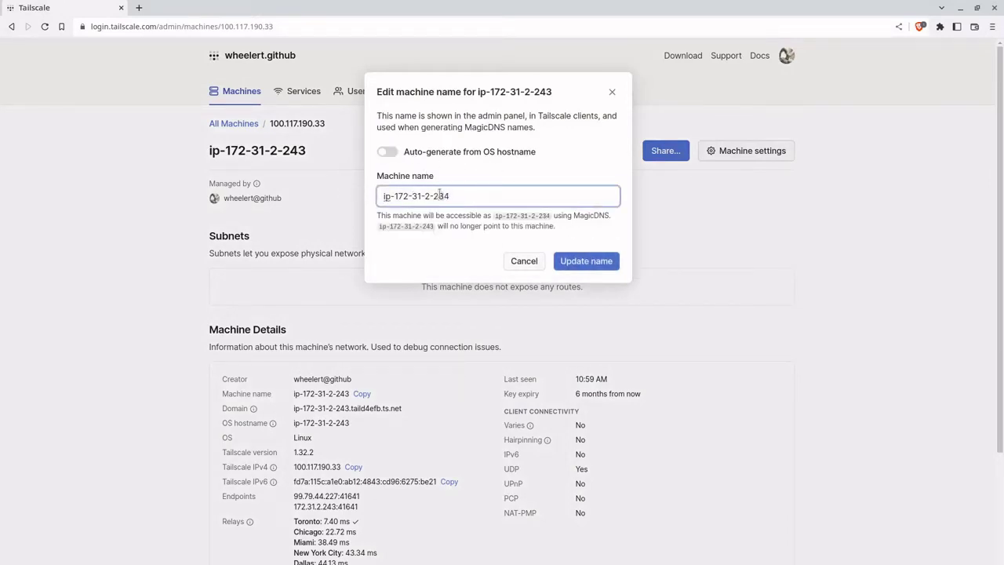
key("BackSpace")
key("BackSpace")
key("BackSpace")
key("BackSpace")
key("BackSpace")
type("4")
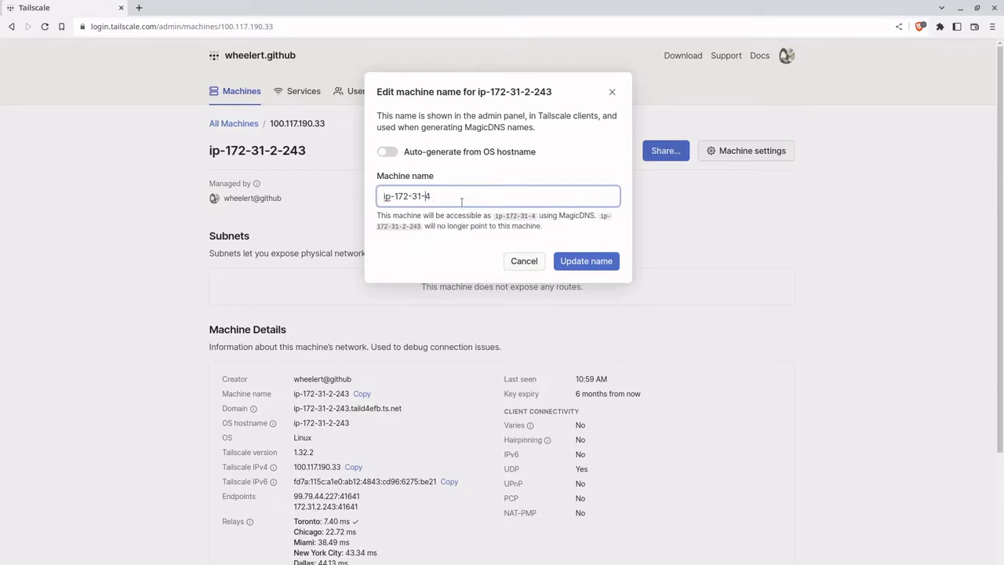
key("BackSpace")
key("BackSpace")
key("BackSpace")
key("BackSpace")
key("BackSpace")
key("BackSpace")
key("BackSpace")
key("BackSpace")
key("BackSpace")
key("BackSpace")
key("BackSpace")
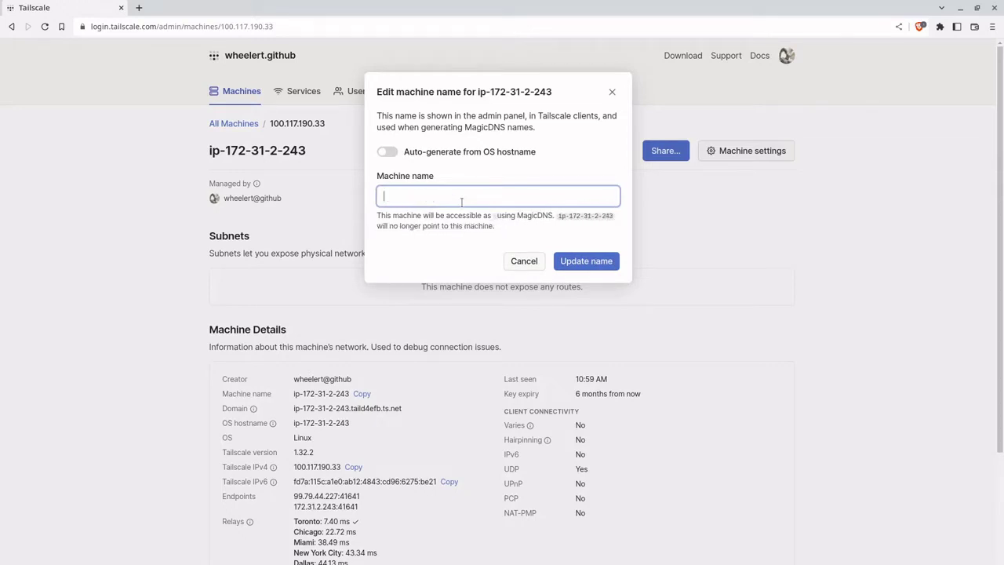
type("vps")
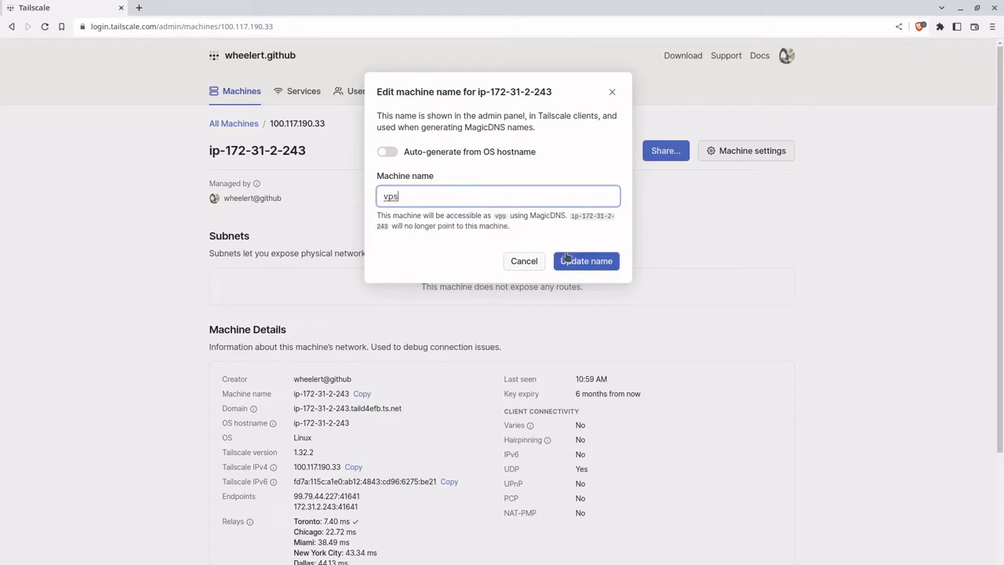
left_click(572, 262)
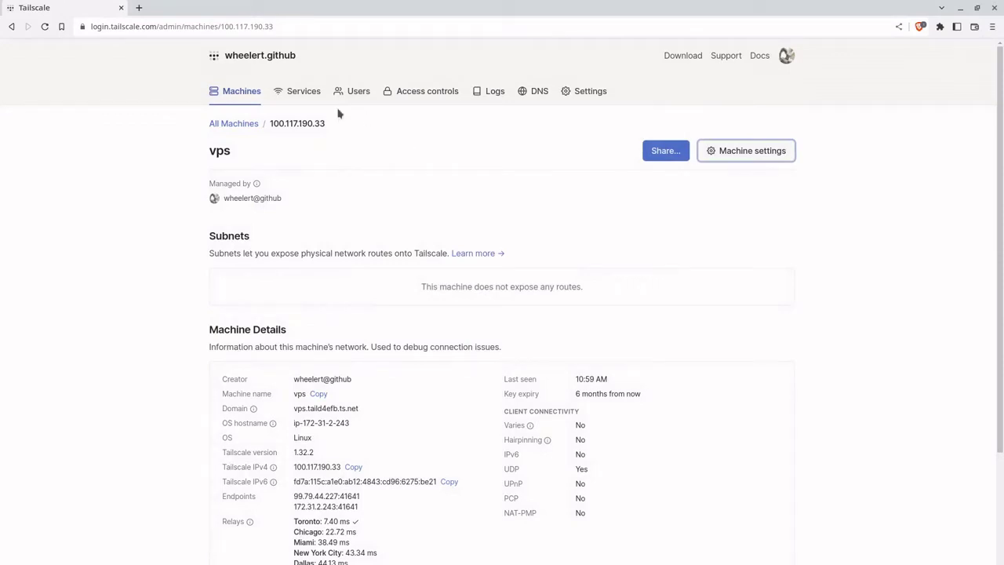
left_click(240, 94)
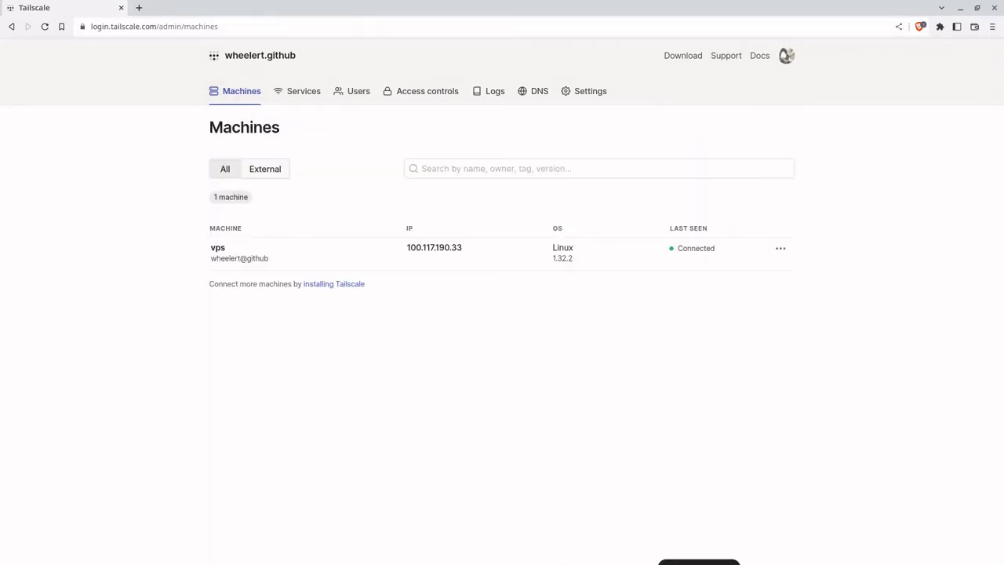
Step: In the Windows 11 VM, launch the Tailscale installer from the shared Downloads folder
left_click(701, 561)
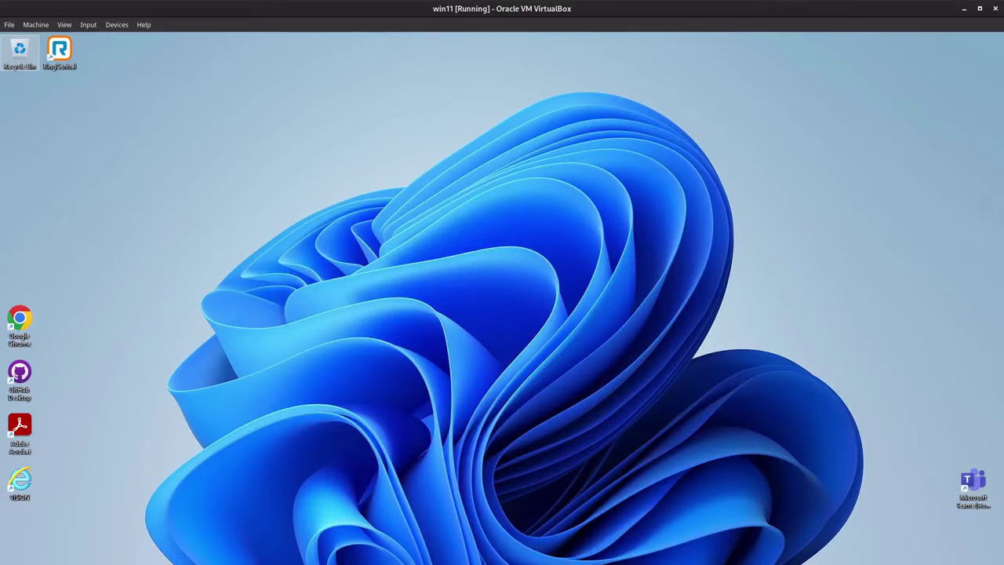
key("super+e")
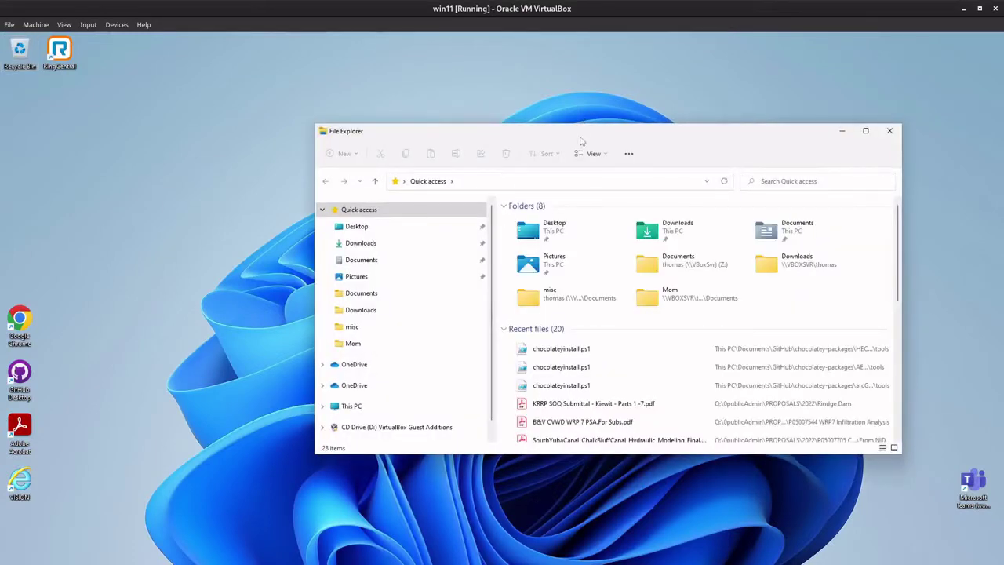
left_click_drag(580, 140, 432, 84)
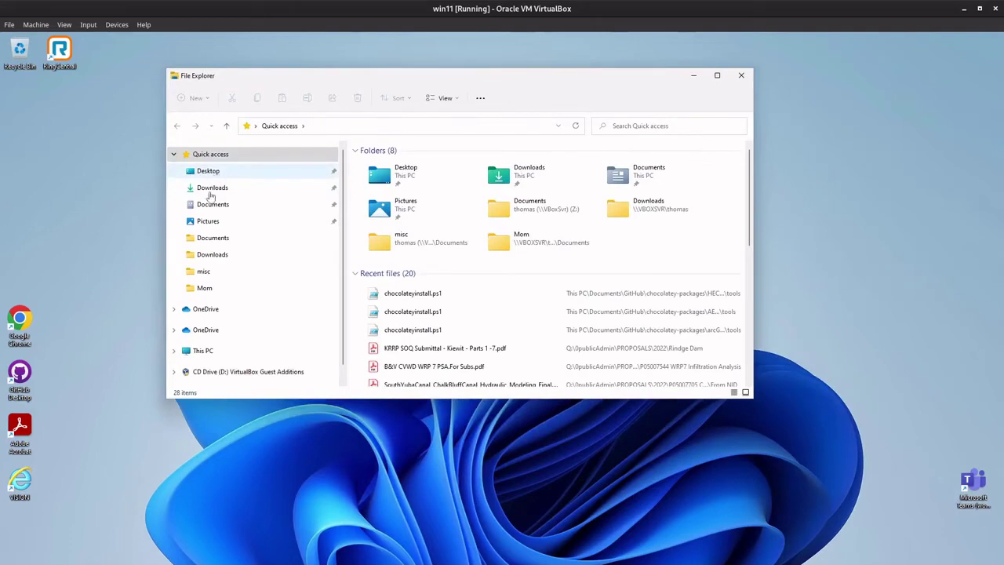
left_click(212, 188)
double_click(429, 163)
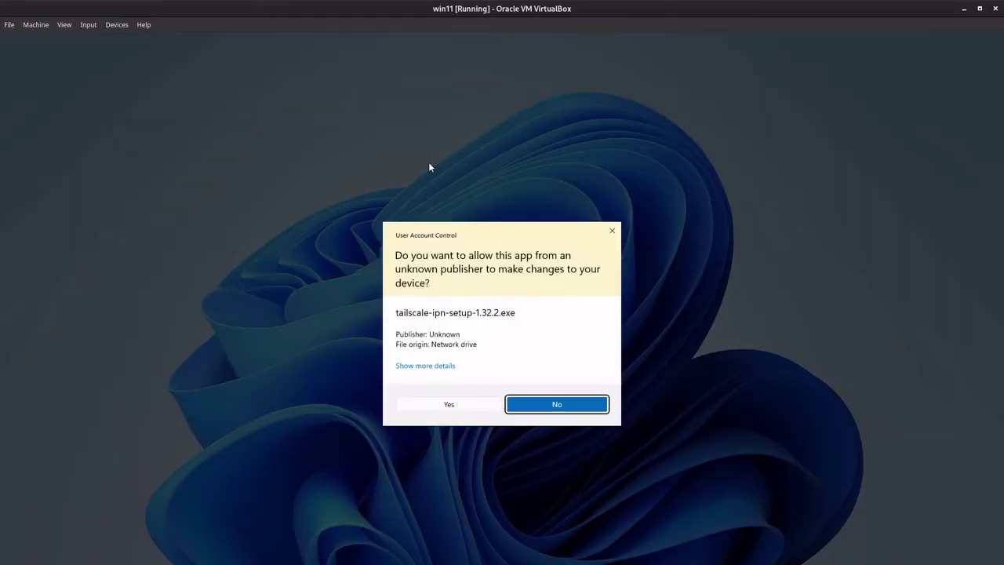
Step: Approve the UAC prompt and install Tailscale 1.32.2 into the default folder
left_click(464, 407)
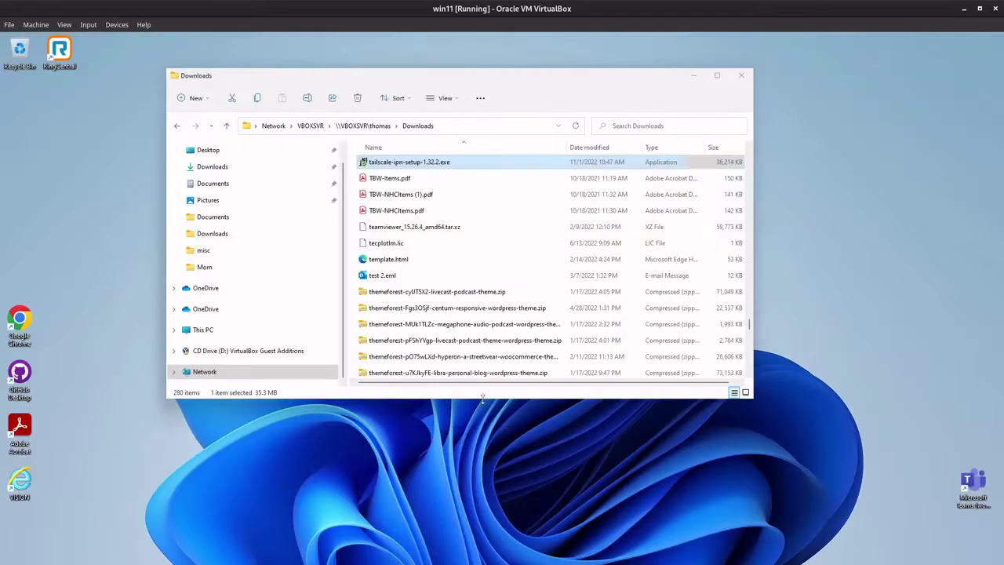
left_click(694, 77)
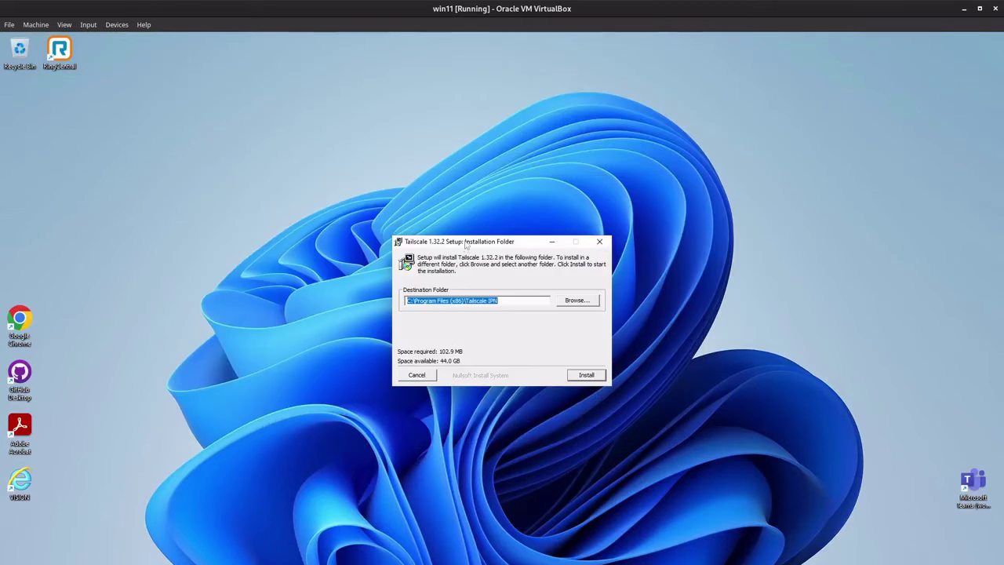
left_click(529, 330)
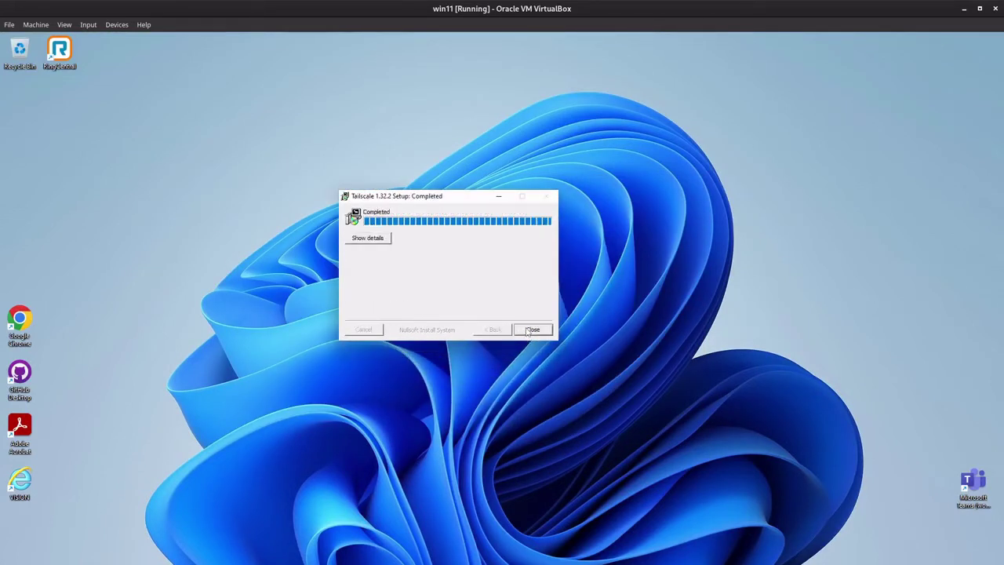
left_click(528, 330)
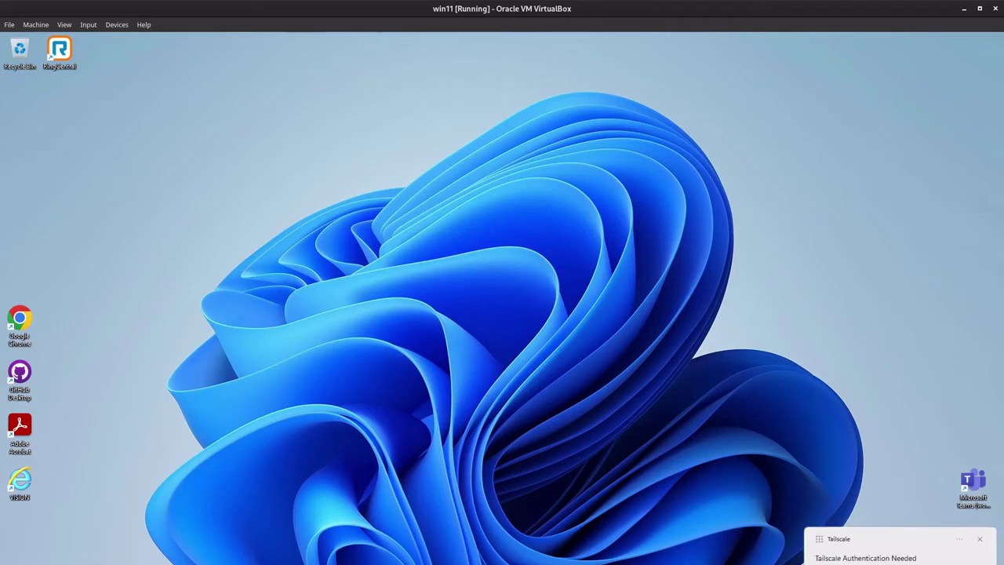
Step: Open the Tailscale login page from the notification and choose Sign in with GitHub
left_click(981, 539)
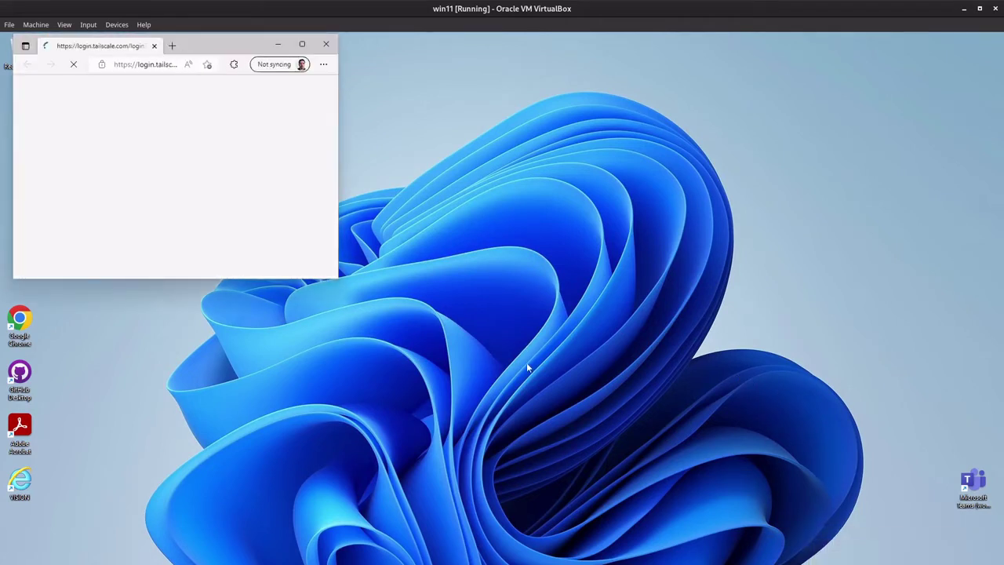
left_click_drag(338, 278, 736, 521)
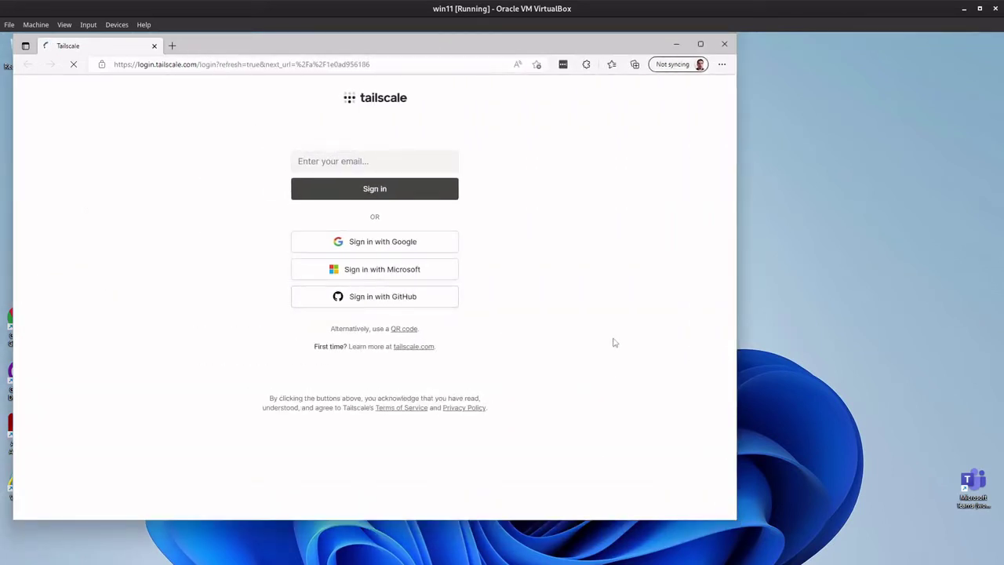
left_click(325, 304)
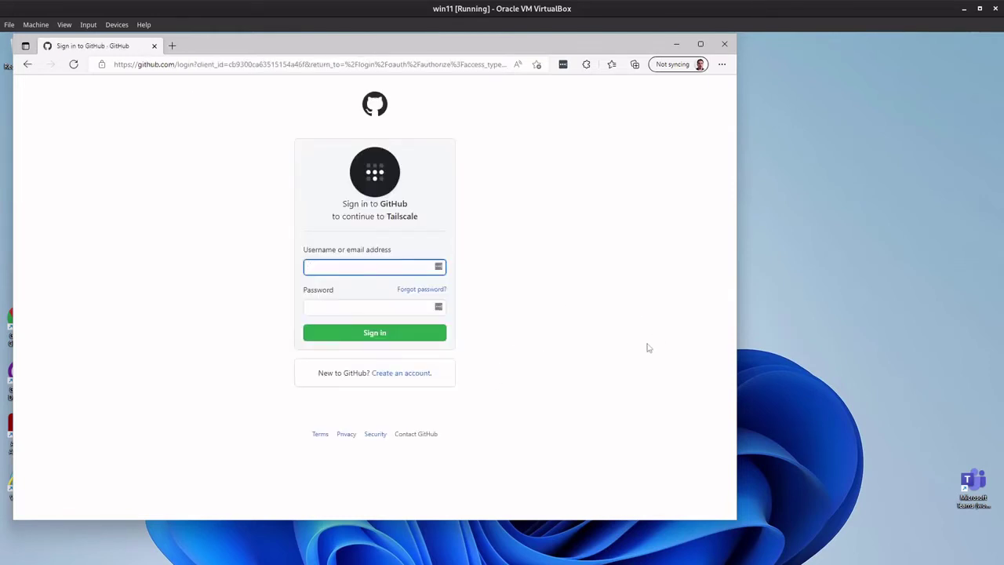
Step: Enter the GitHub account e-mail and password, authorize Tailscale, and decline saving the password
left_click(367, 267)
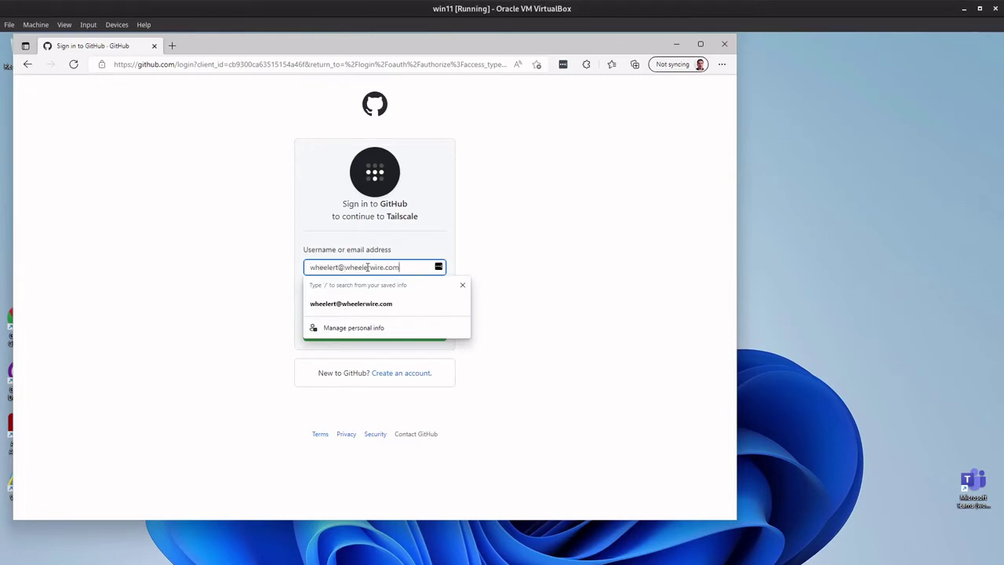
key("Tab")
type("••")
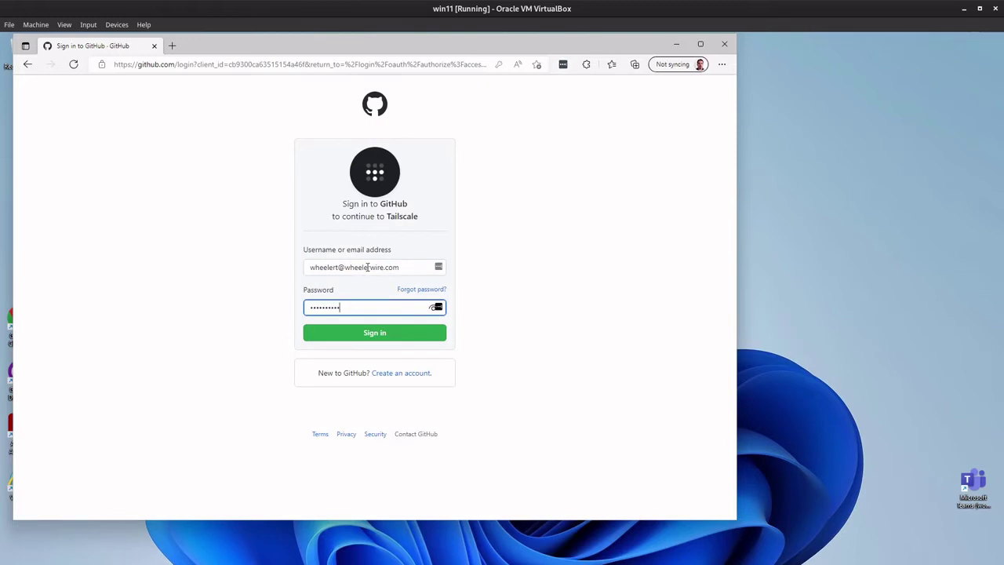
type("•")
key("Return")
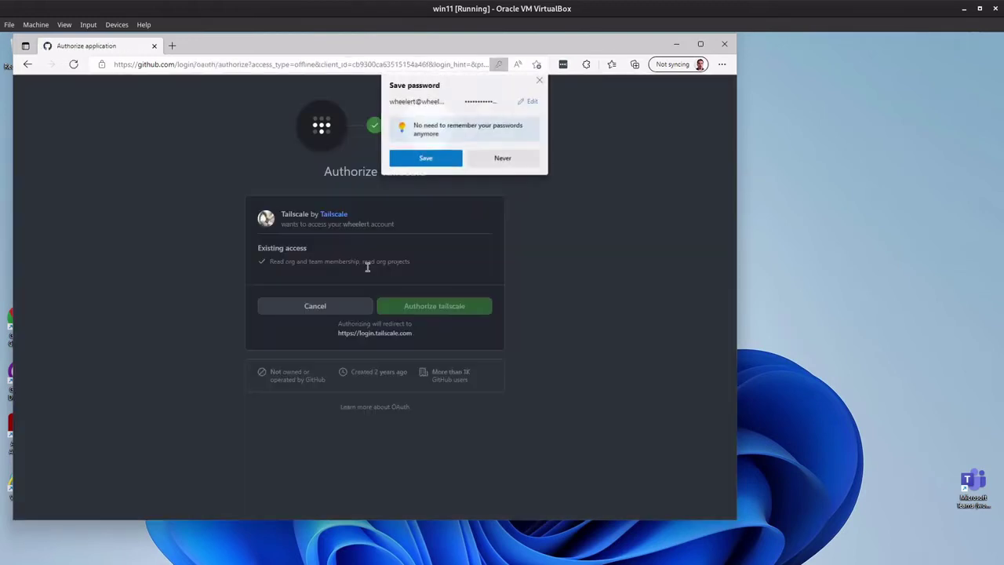
left_click(425, 307)
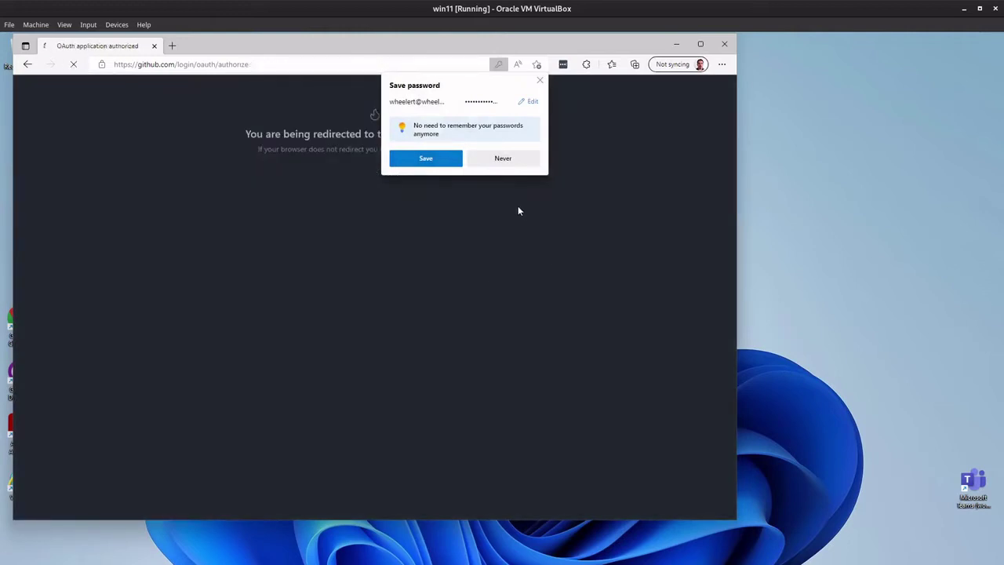
left_click(506, 159)
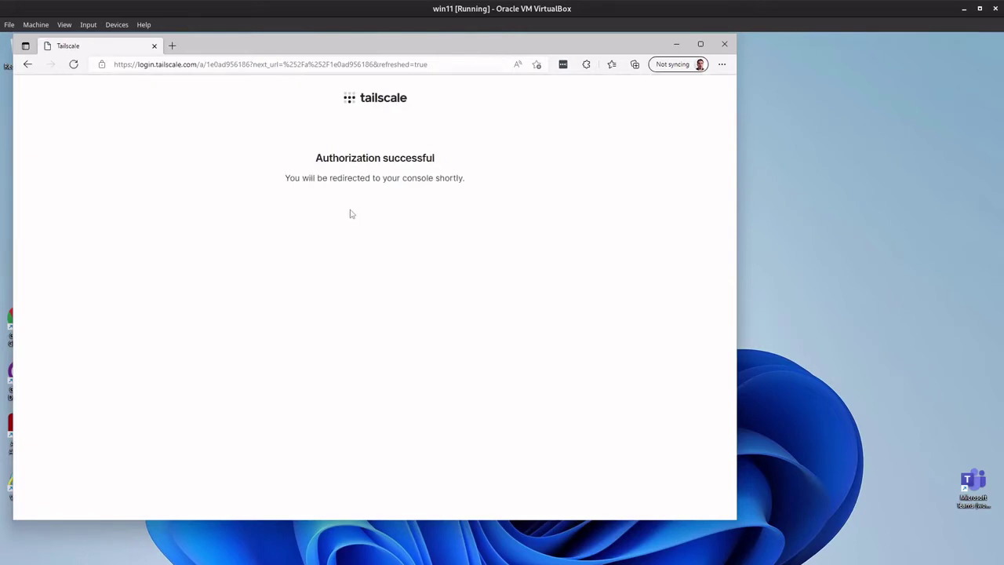
Step: Close Edge and check the tray Tailscale menu's connection status and device list
left_click(153, 46)
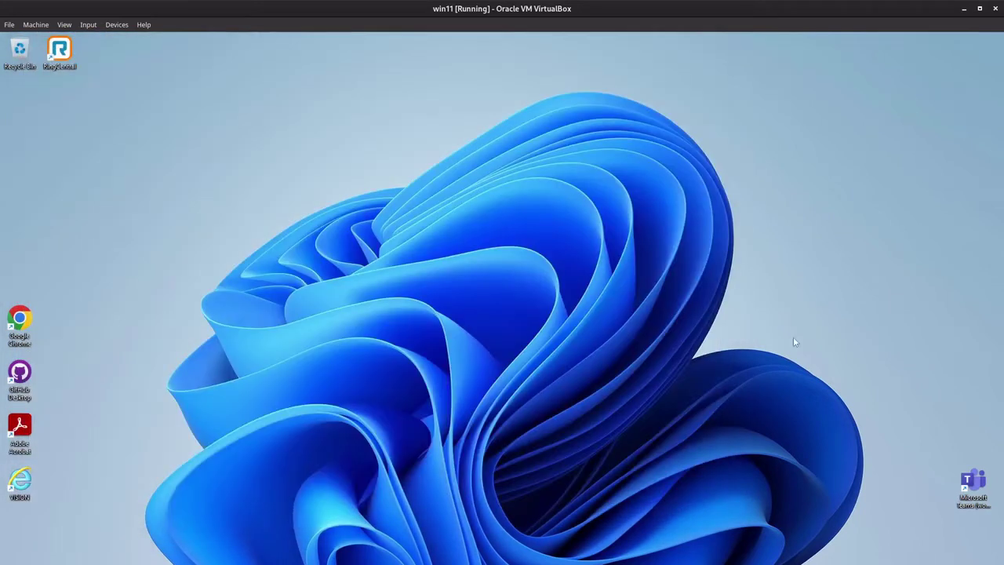
left_click(903, 563)
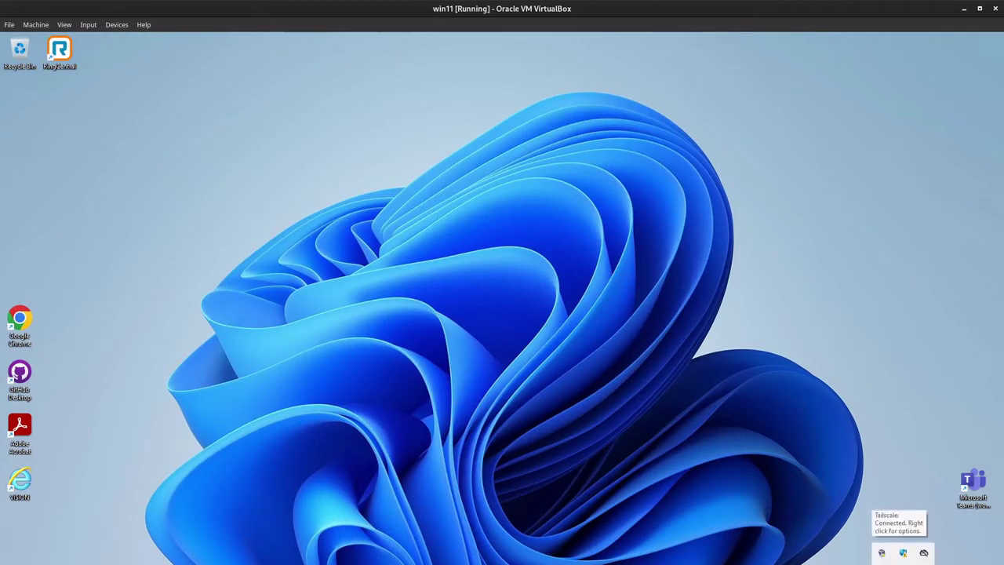
right_click(903, 552)
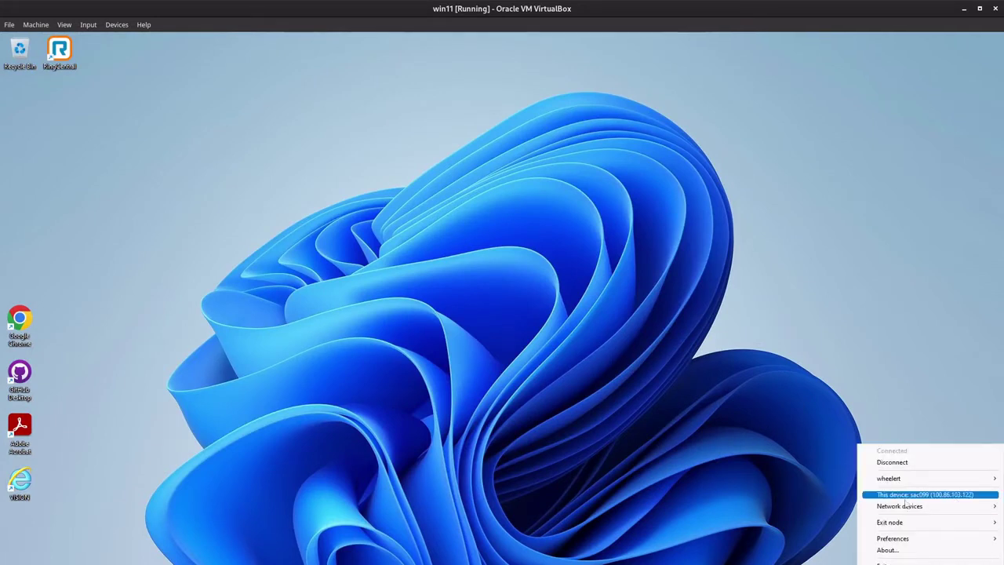
mouse_move(920, 507)
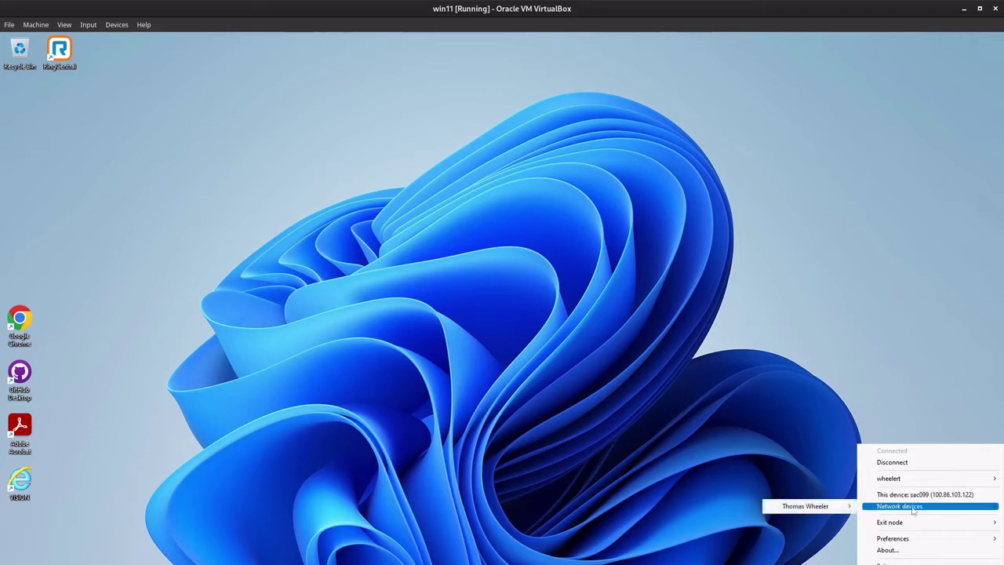
mouse_move(947, 484)
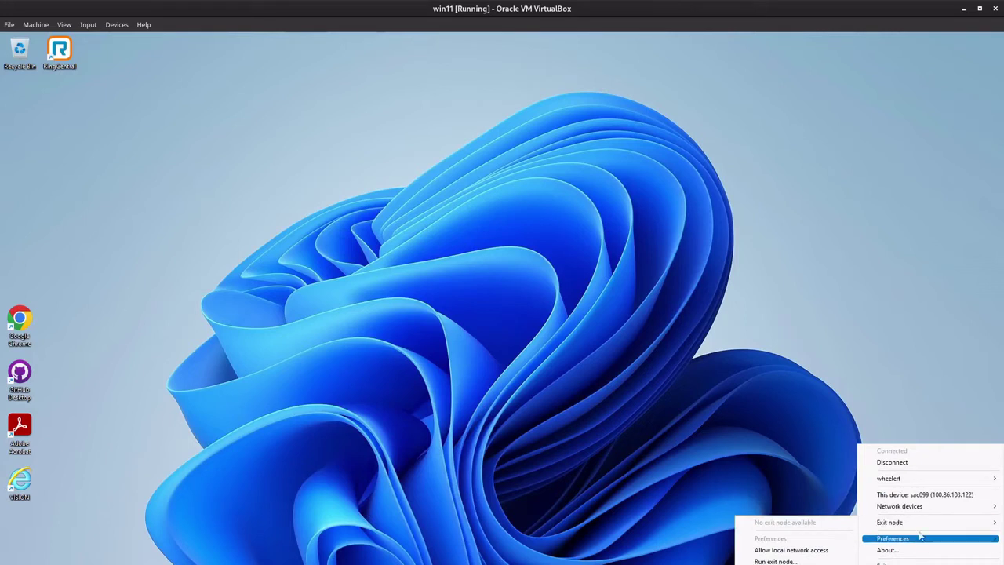
left_click(826, 408)
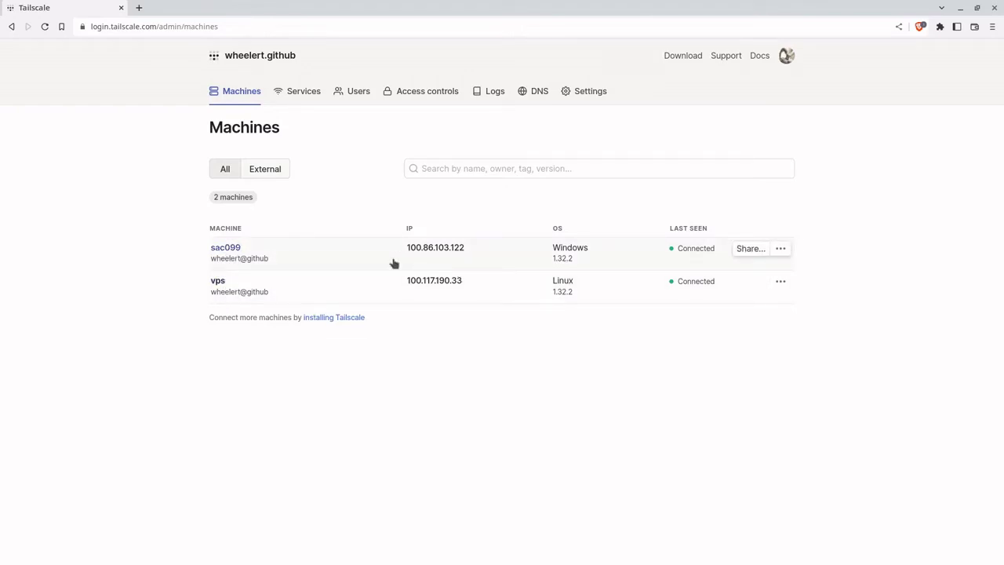
mouse_move(417, 258)
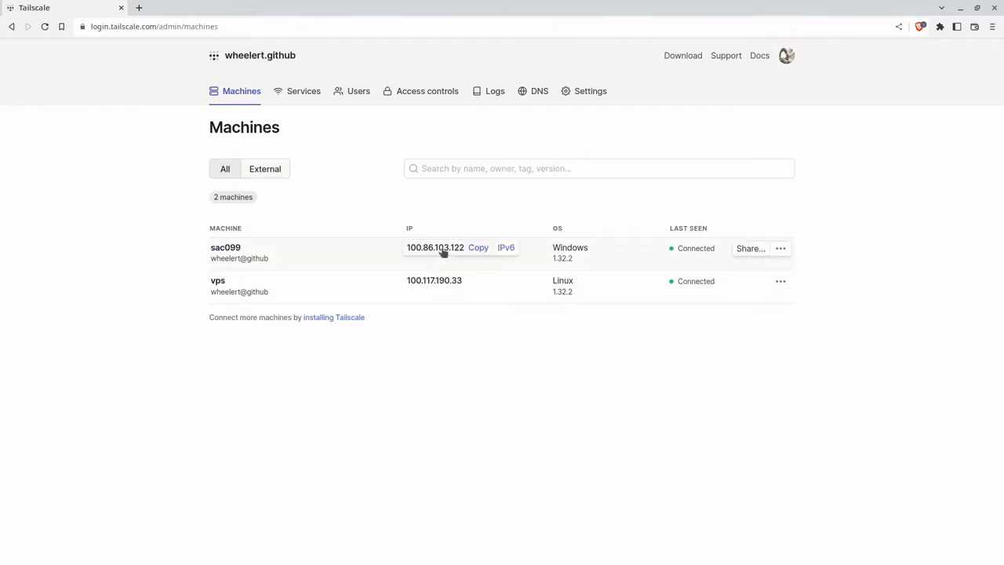
mouse_move(444, 282)
mouse_move(455, 248)
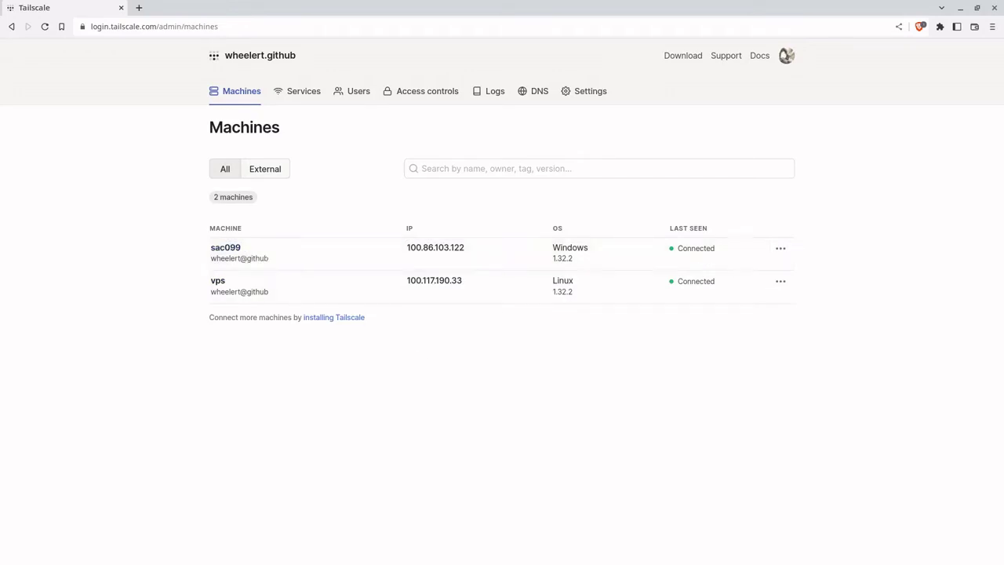
Step: Ping the Windows VM's Tailscale IP 100.86.103.122 from the VPS terminal
key("alt+Tab")
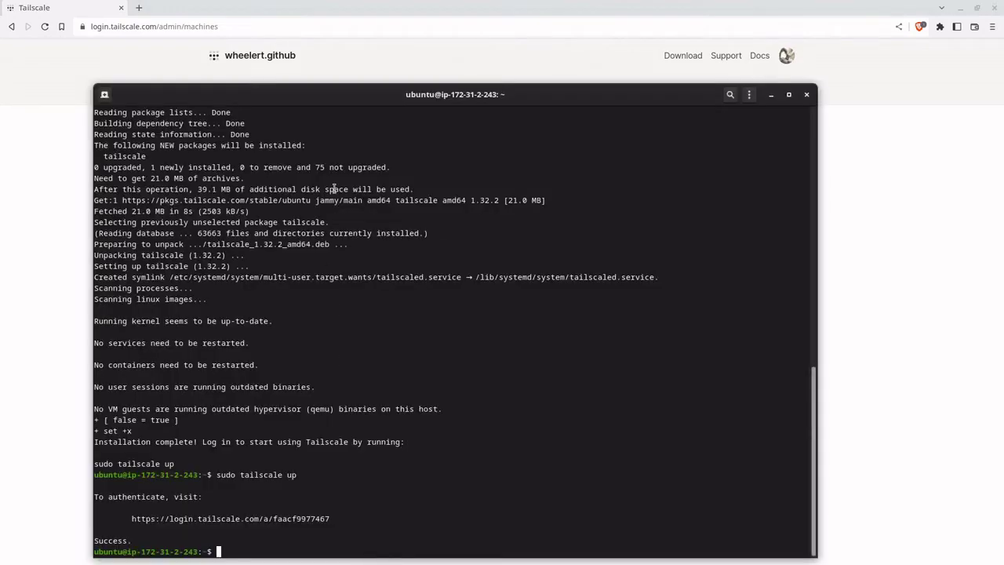
left_click_drag(345, 101, 598, 91)
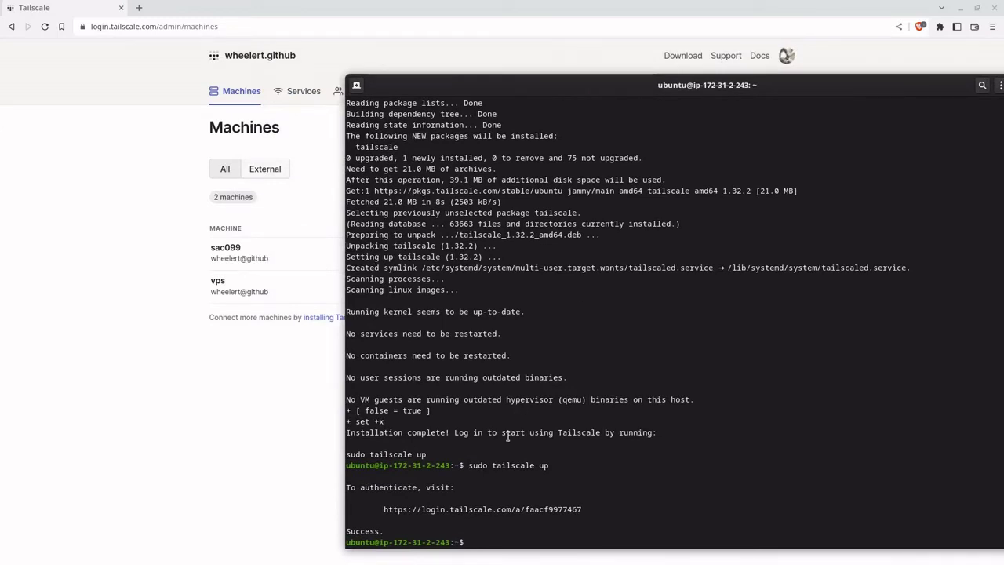
type("ping")
right_click(679, 441)
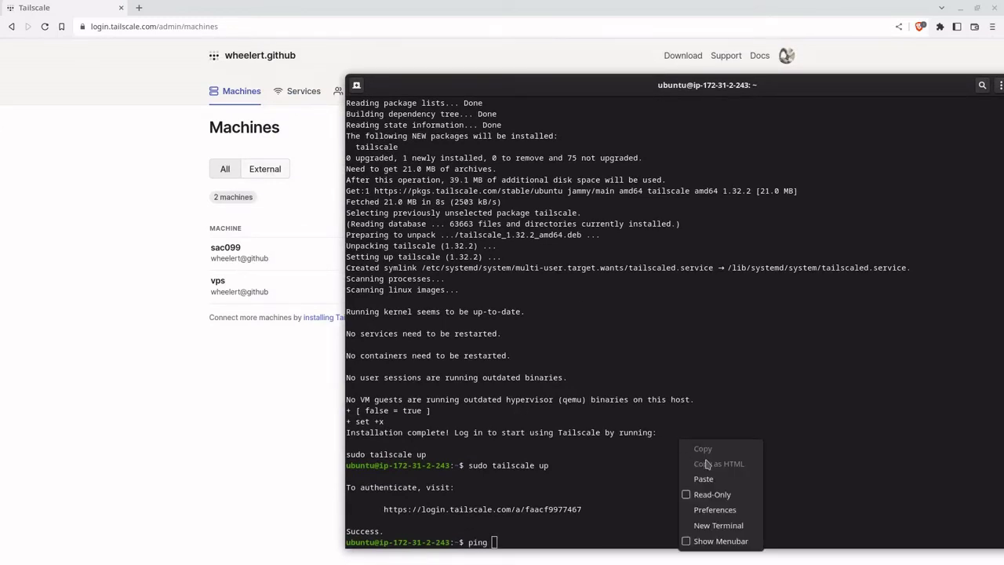
left_click(704, 478)
key("Return")
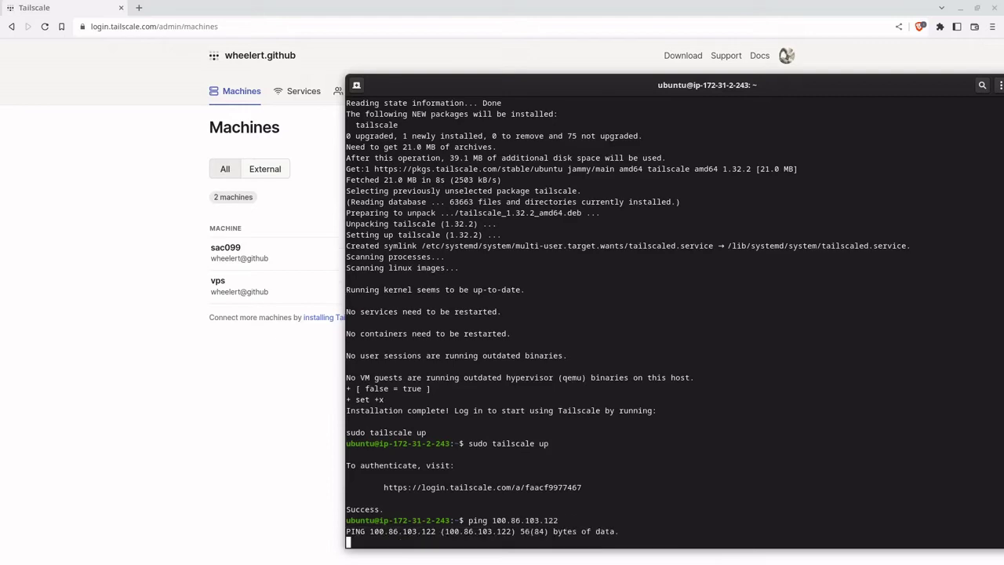
left_click_drag(704, 89, 609, 79)
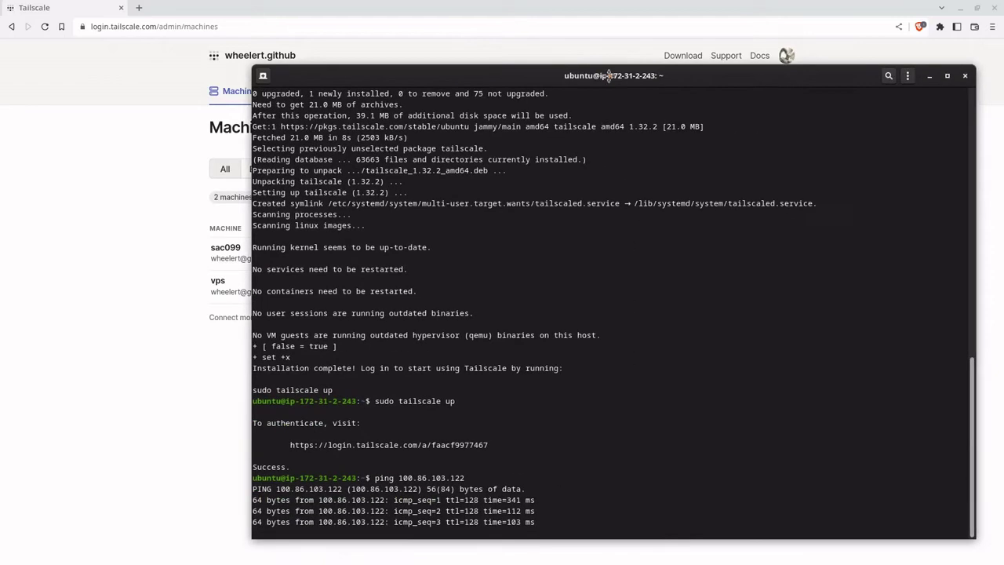
key("ctrl+c")
Step: List the VPS network interfaces with ifconfig and ip addr
type("ip")
key("BackSpace")
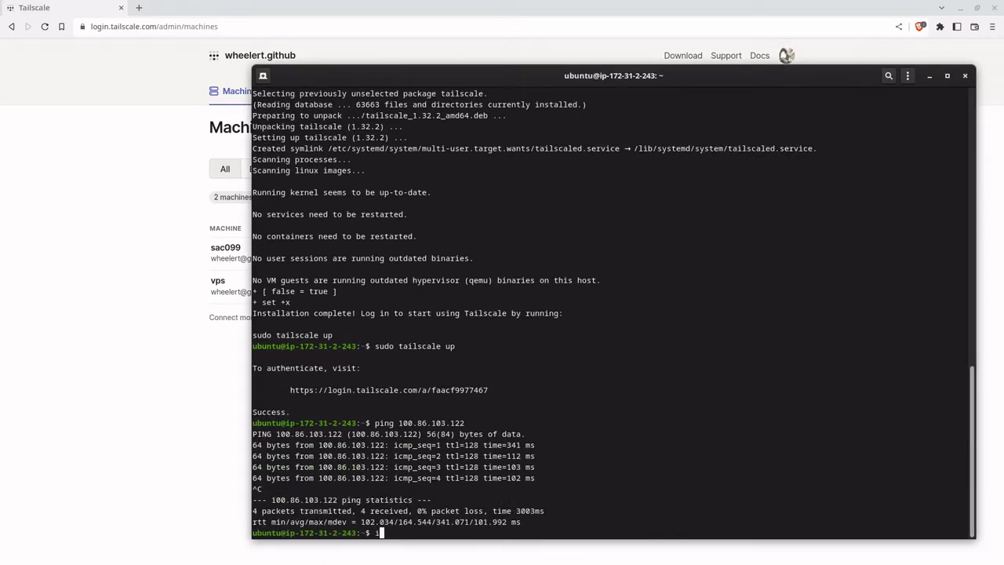
type("fconfig")
key("Return")
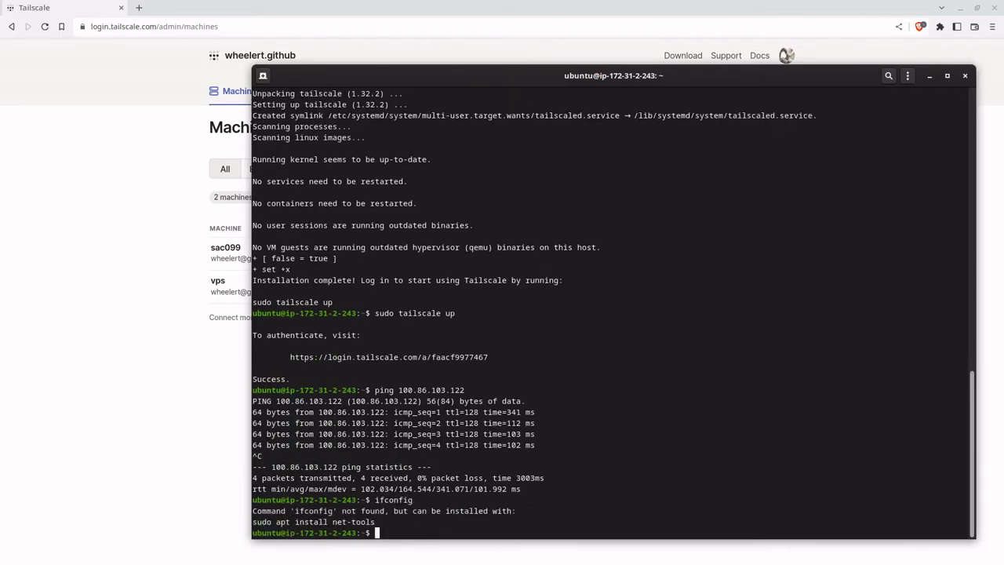
type("ip addr")
key("Return")
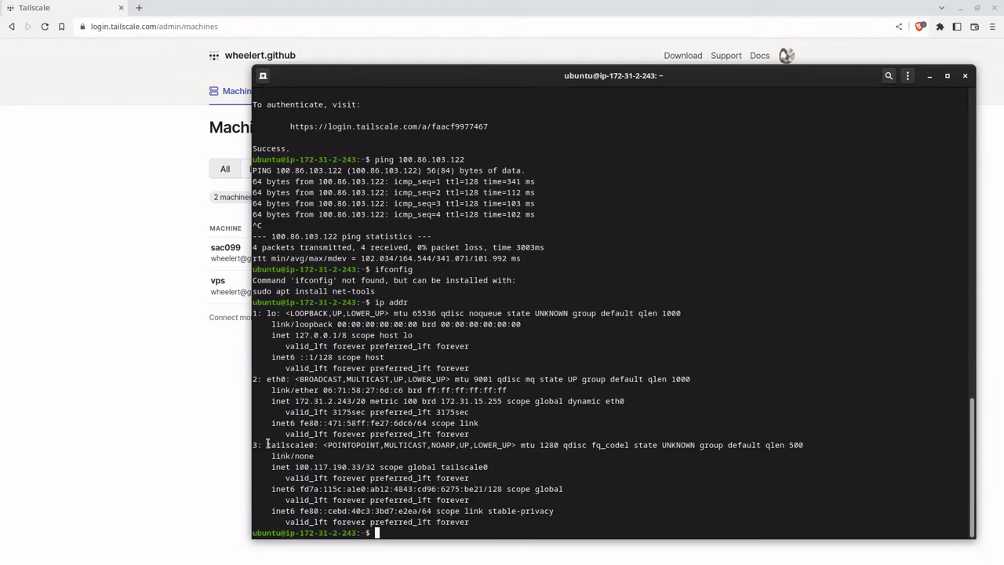
Step: Highlight the tailscale0 address 100.117.190.33/32, then return to the Windows 11 VM
left_click_drag(318, 82, 284, 49)
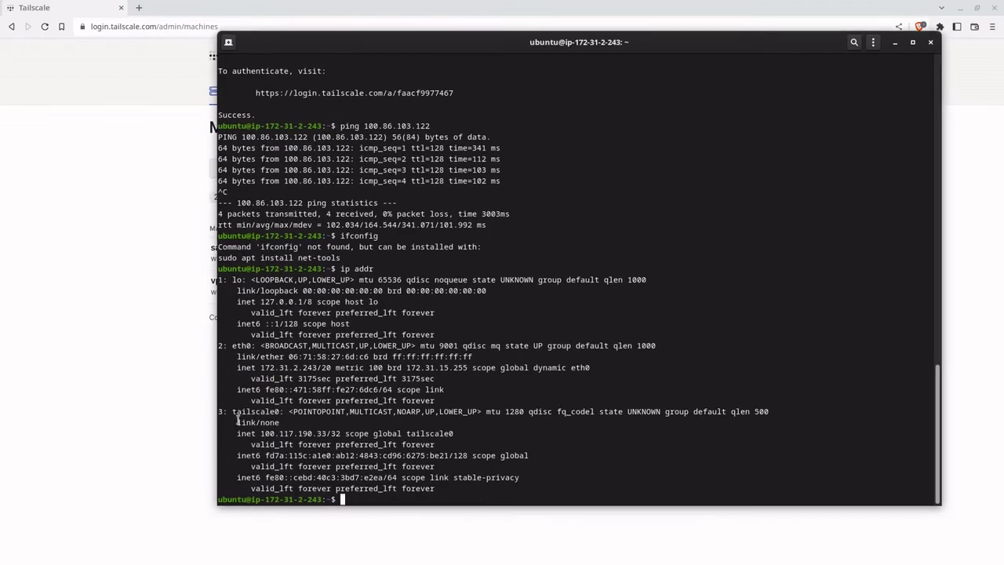
left_click_drag(233, 411, 281, 413)
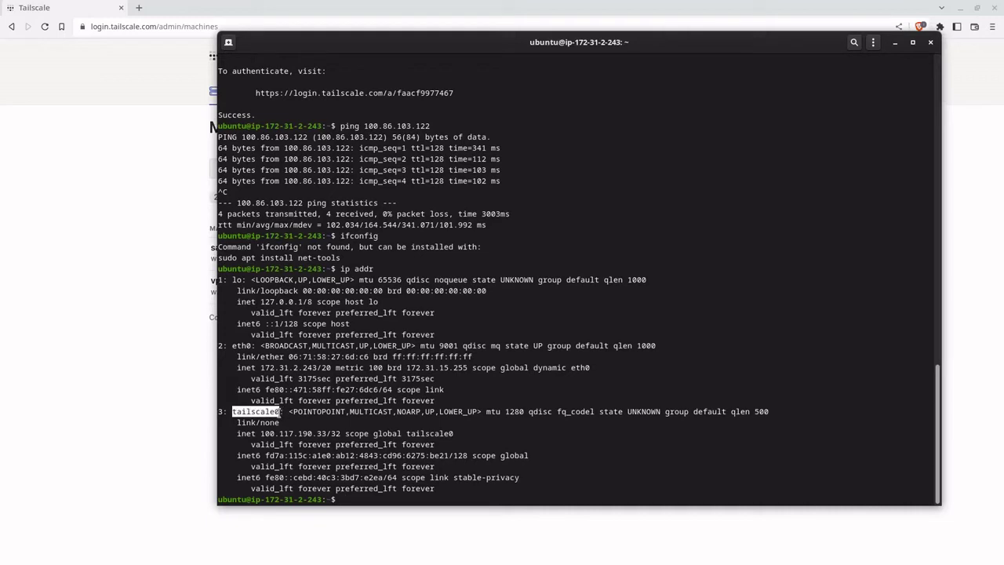
left_click(284, 443)
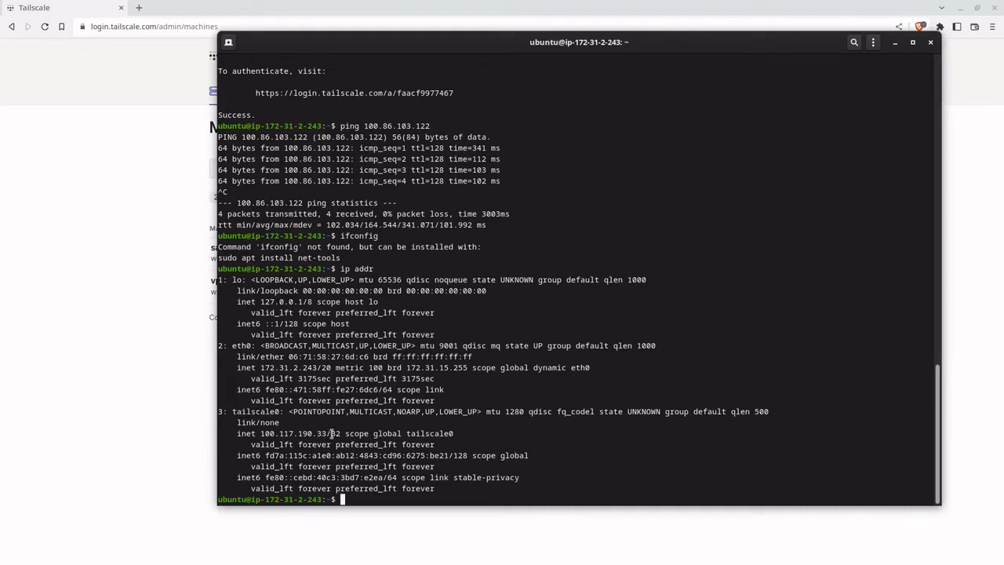
left_click_drag(261, 433, 341, 433)
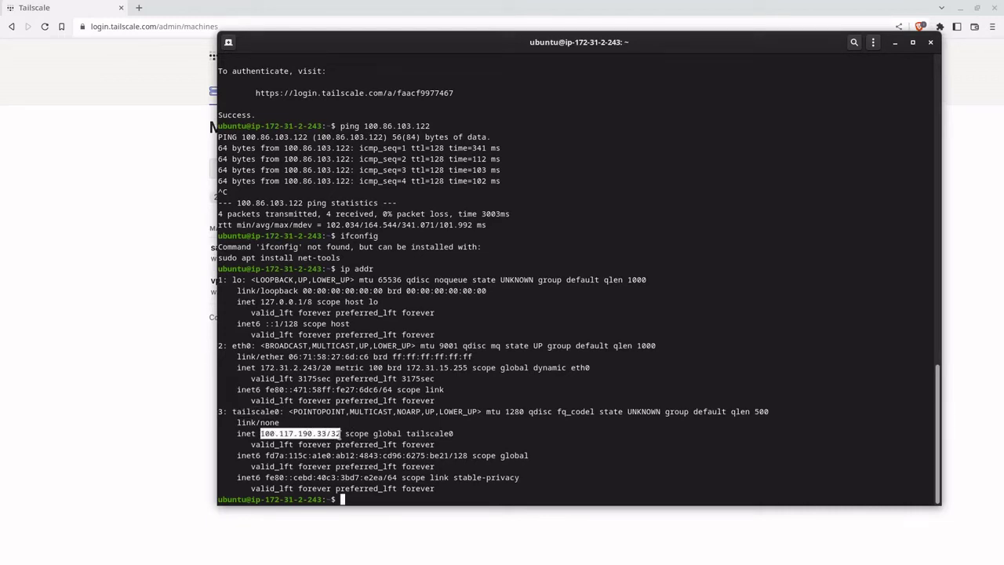
left_click(695, 549)
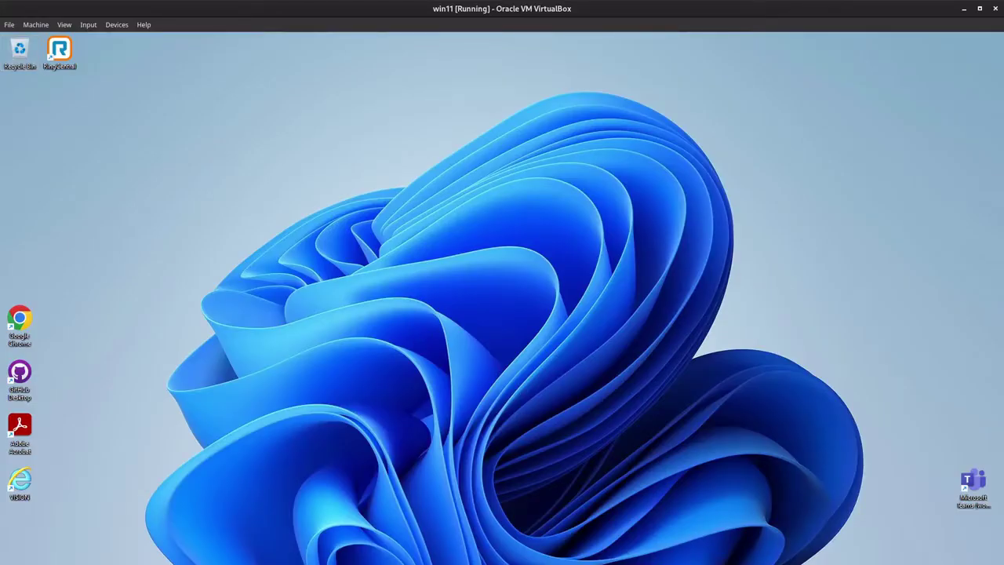
key("super")
type("ter")
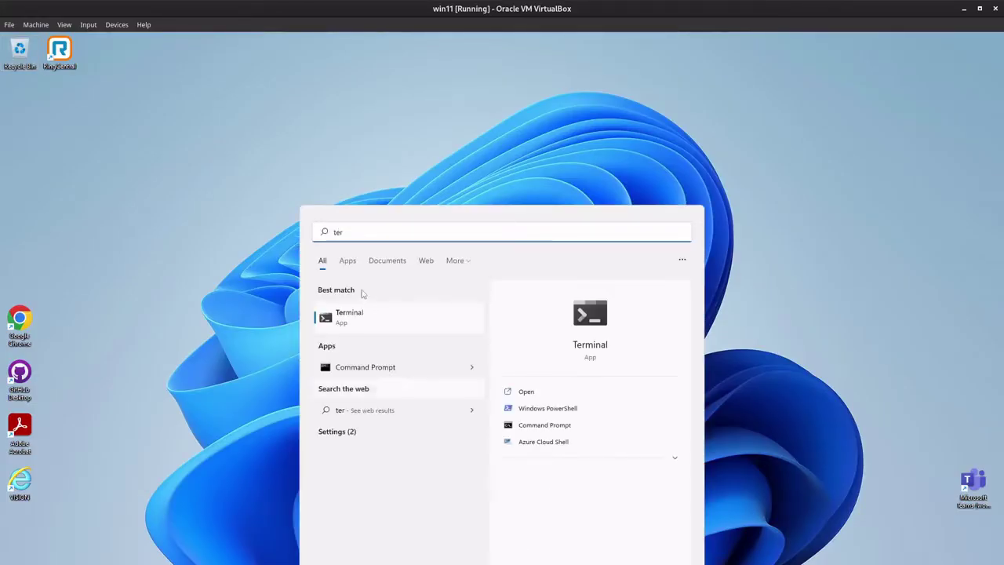
left_click(369, 313)
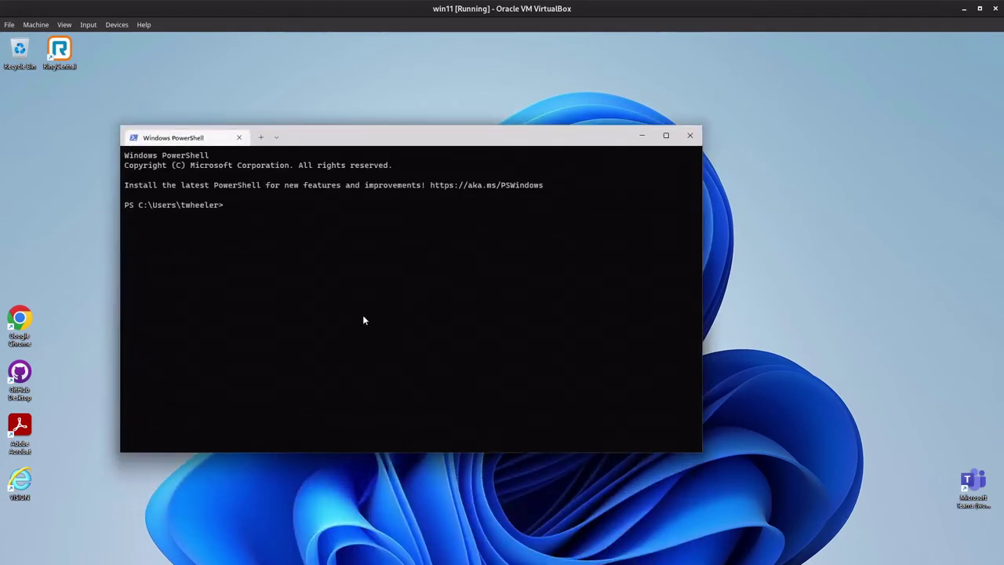
type("ipconfig")
key("Return")
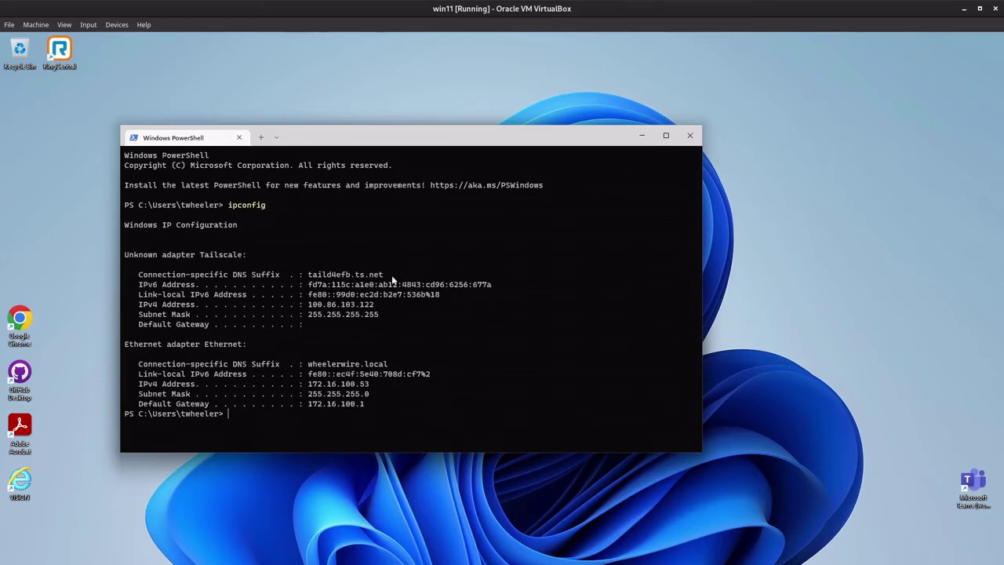
left_click_drag(392, 280, 310, 277)
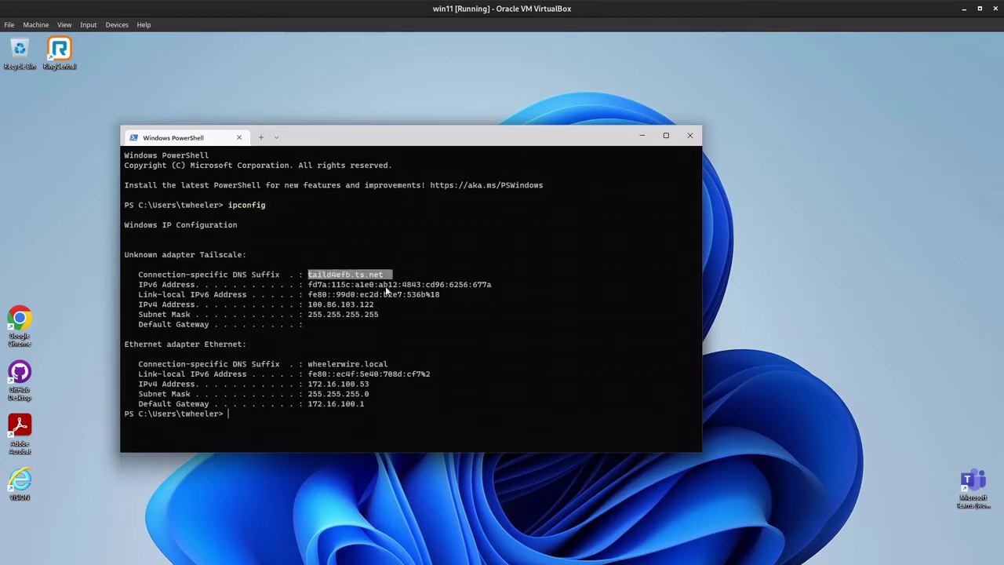
key("ctrl+c")
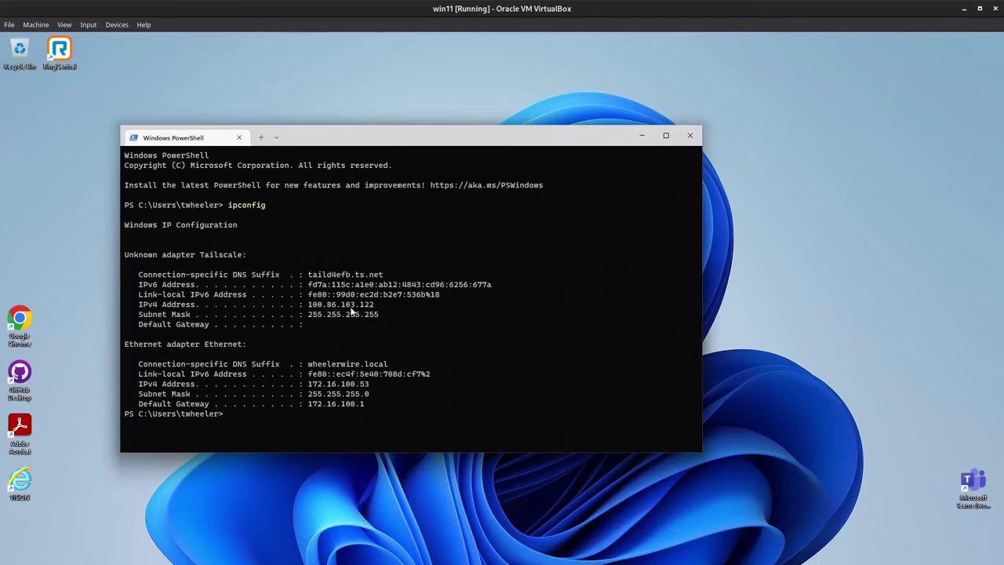
left_click_drag(444, 149, 444, 128)
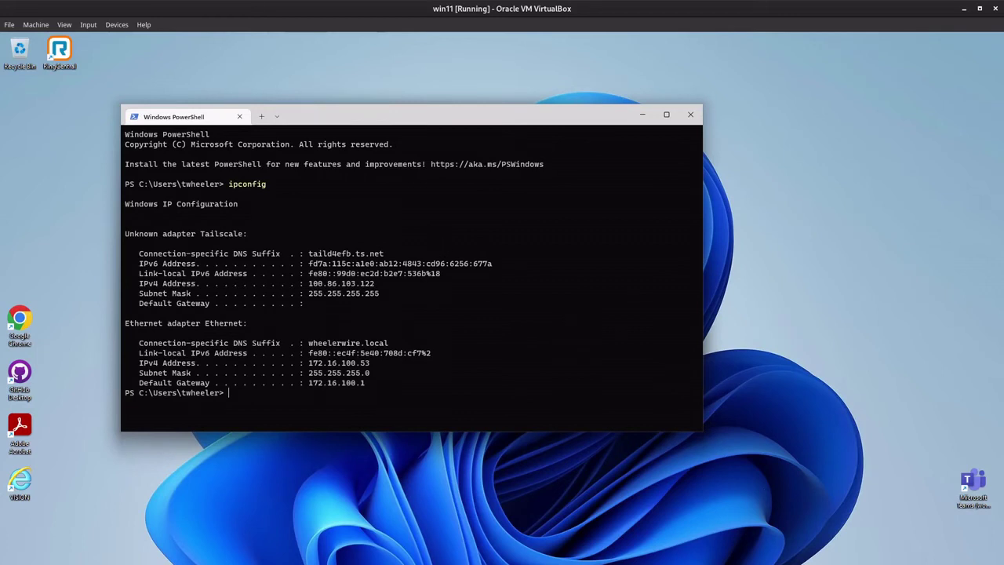
Step: Check the tray Exit node submenu, then open the vps machine's route settings
left_click(881, 552)
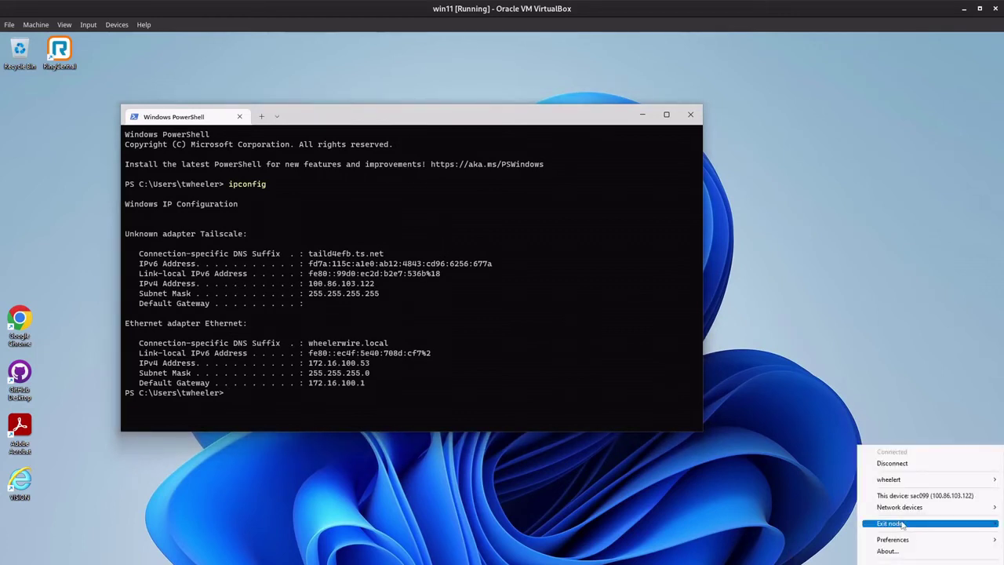
mouse_move(902, 524)
left_click(747, 497)
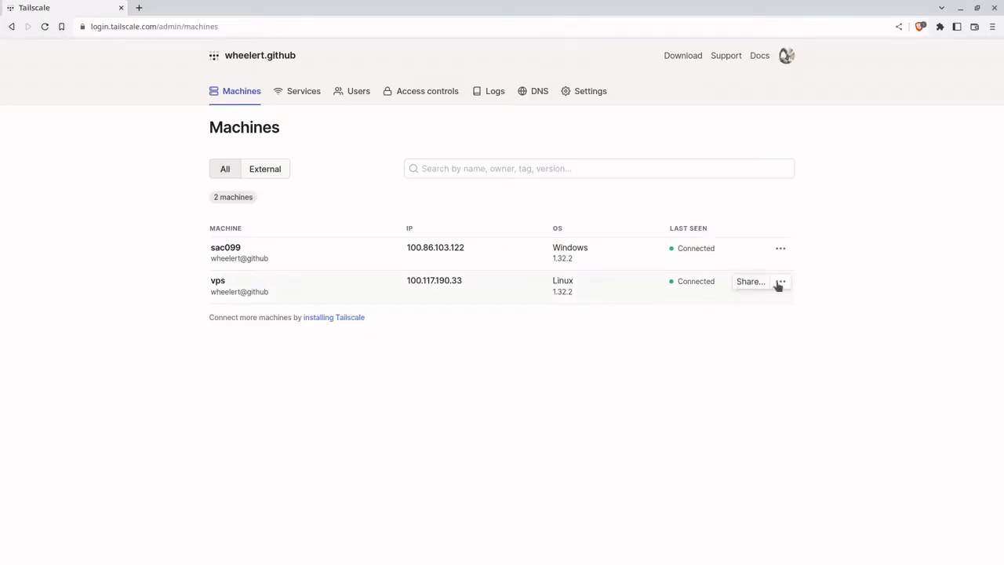
left_click(780, 282)
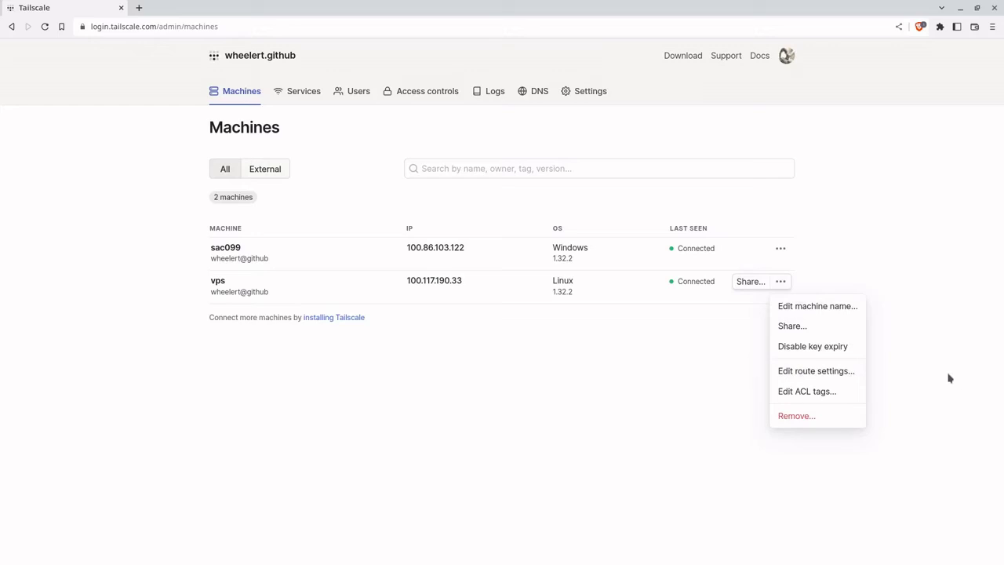
left_click(831, 376)
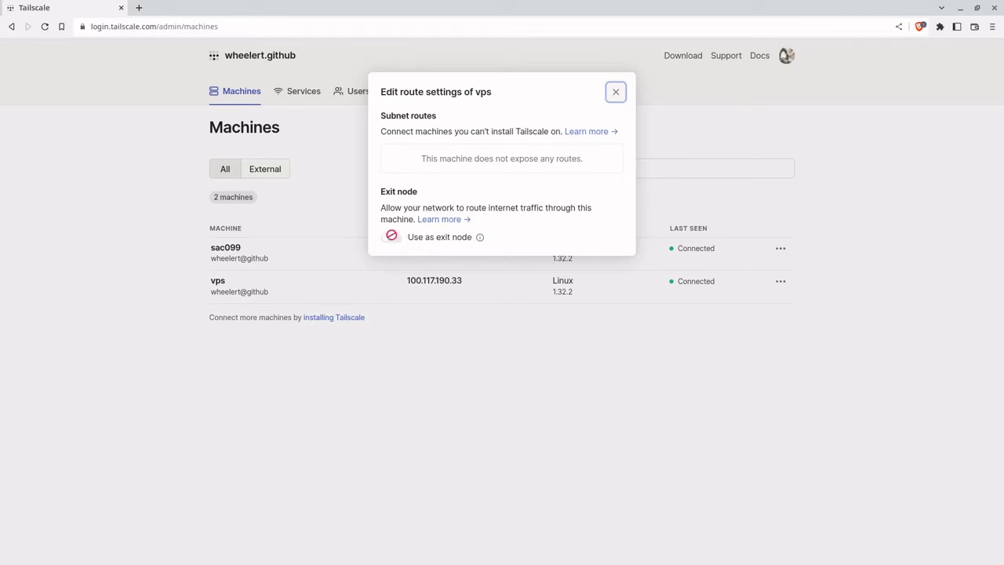
left_click(430, 98)
Step: Open the Exit Nodes guide and copy the Step 1 IPv4 forwarding echo command
left_click(444, 219)
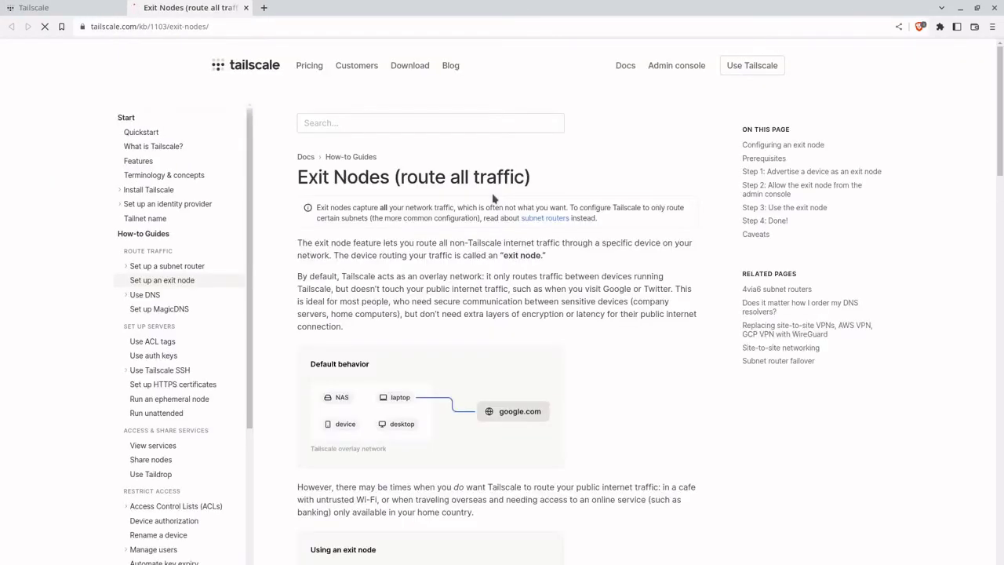
left_click_drag(1001, 96, 986, 308)
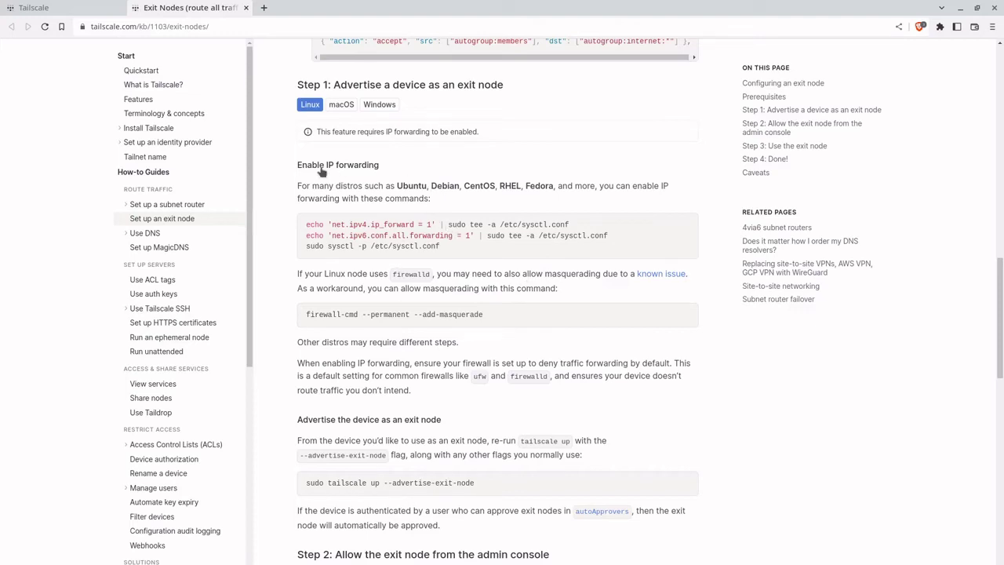
left_click_drag(570, 225, 309, 225)
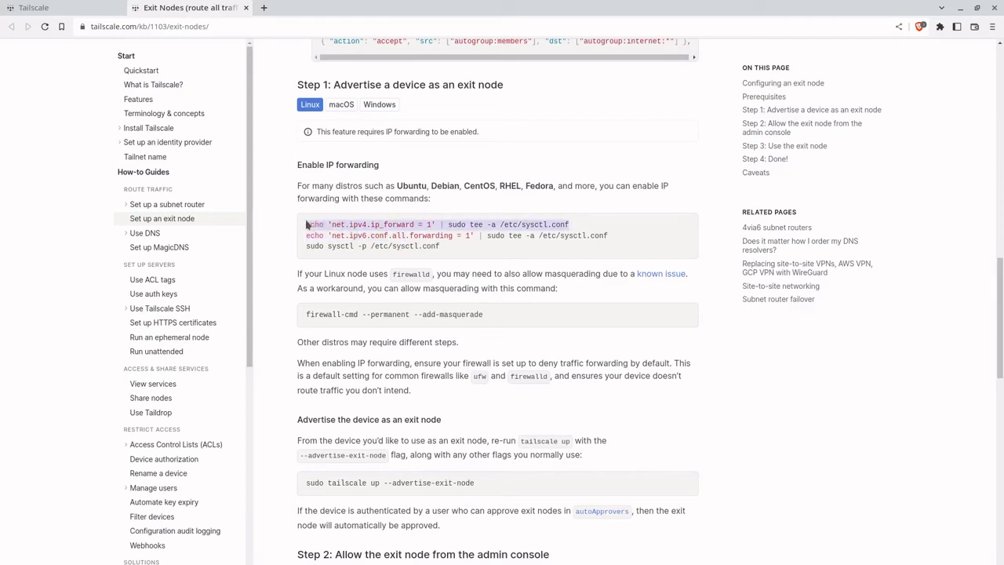
right_click(365, 226)
left_click(376, 230)
Step: Run the IPv4 forwarding command (net.ipv4.ip_forward = 1) in the VPS terminal
key("alt+Tab")
right_click(570, 342)
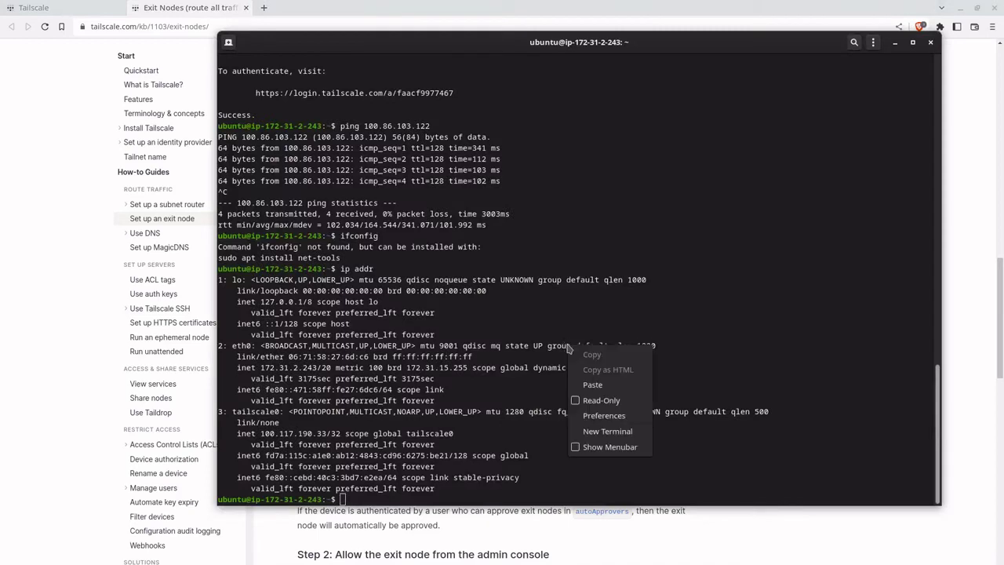
left_click(596, 385)
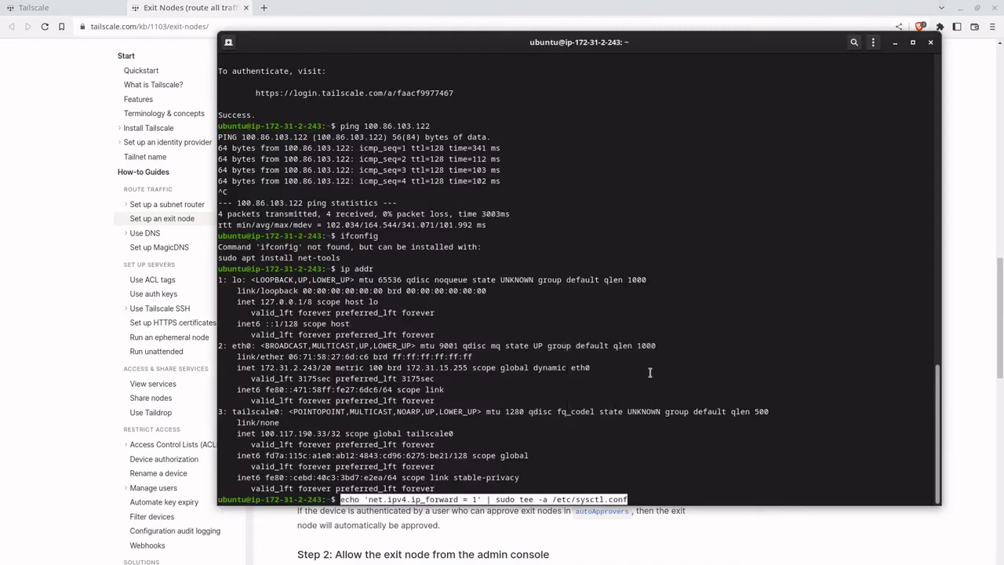
key("Return")
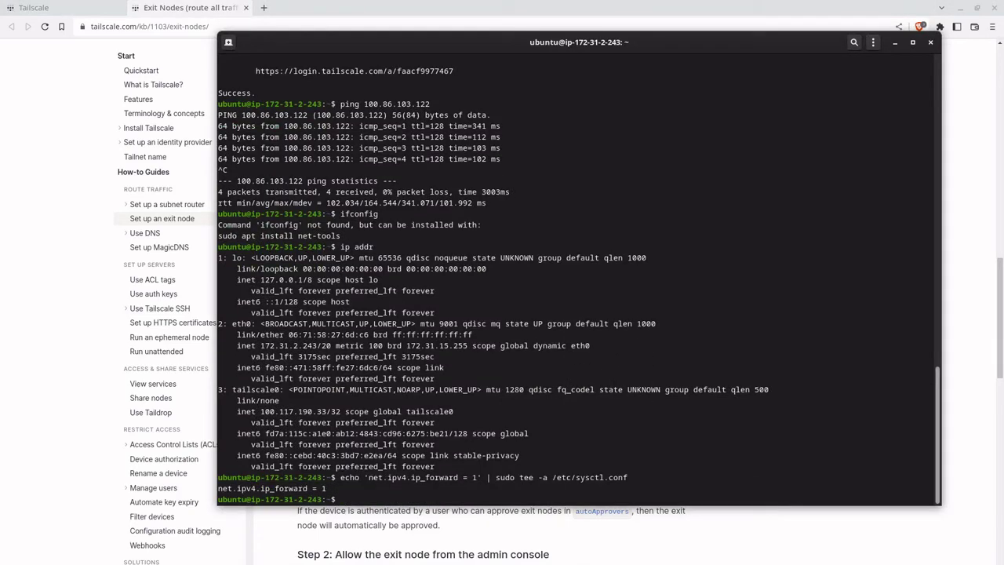
Step: Copy and run the IPv6 forwarding command (net.ipv6.conf.all.forwarding = 1) on the VPS
key("alt+Tab")
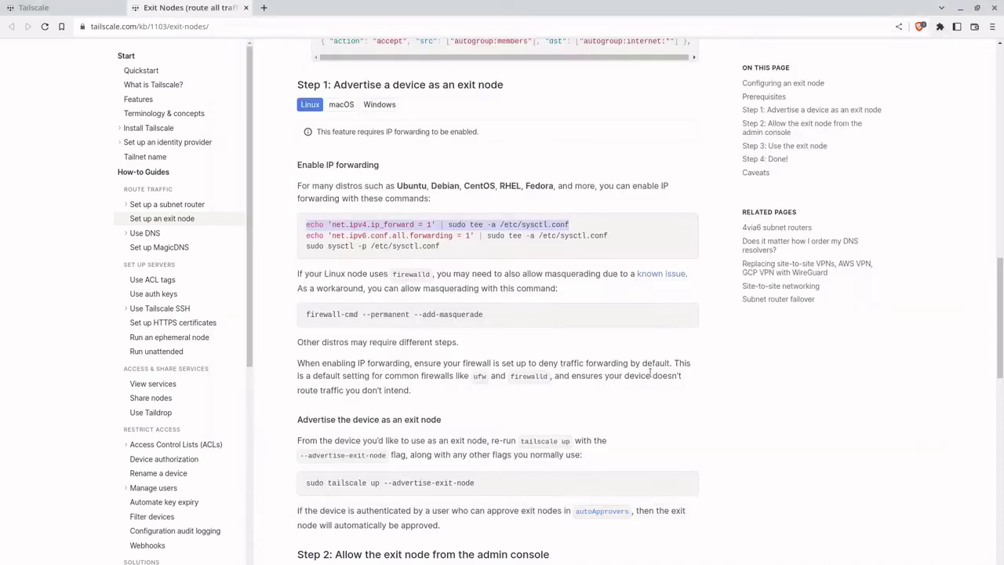
left_click_drag(610, 235, 310, 236)
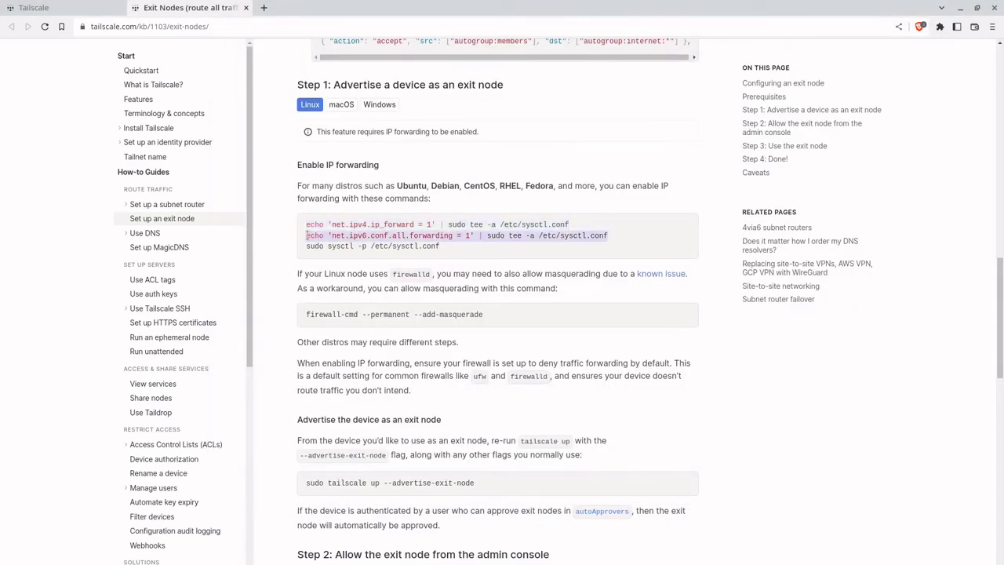
key("ctrl+c")
key("alt+Tab")
right_click(608, 330)
left_click(641, 370)
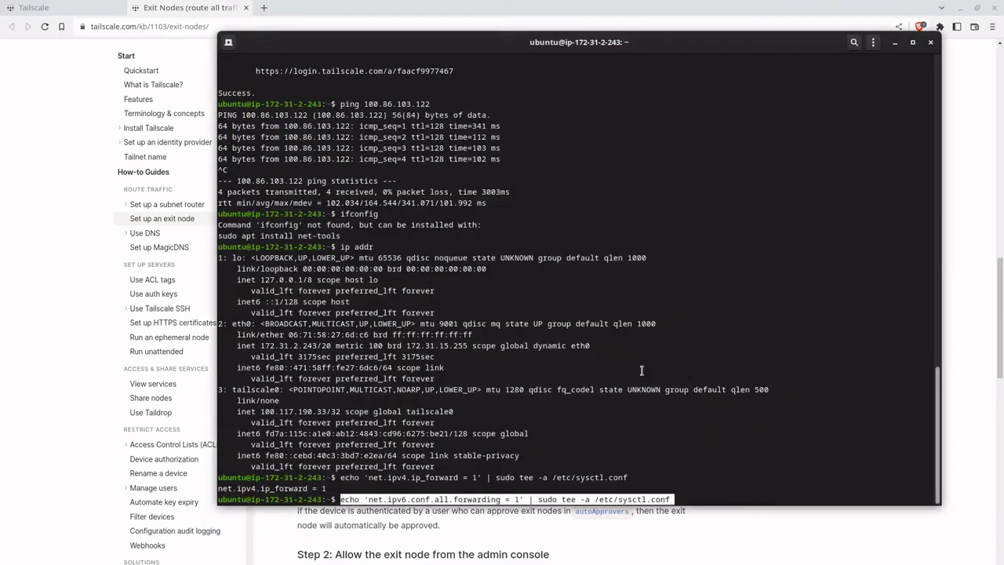
key("Return")
Step: Copy and run the sysctl reload command in the VPS terminal
key("alt+Tab")
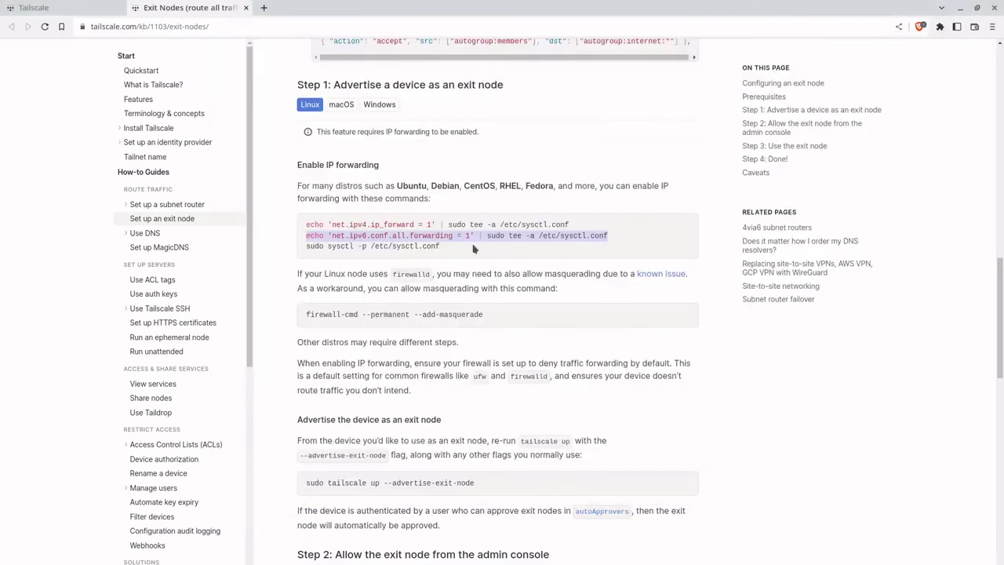
left_click_drag(452, 248, 325, 252)
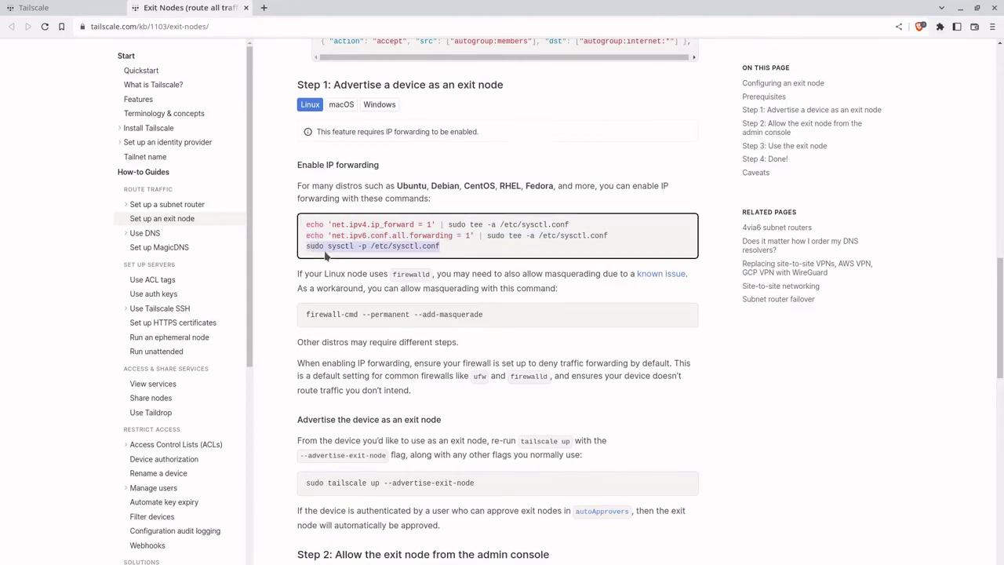
key("alt+Tab")
right_click(562, 272)
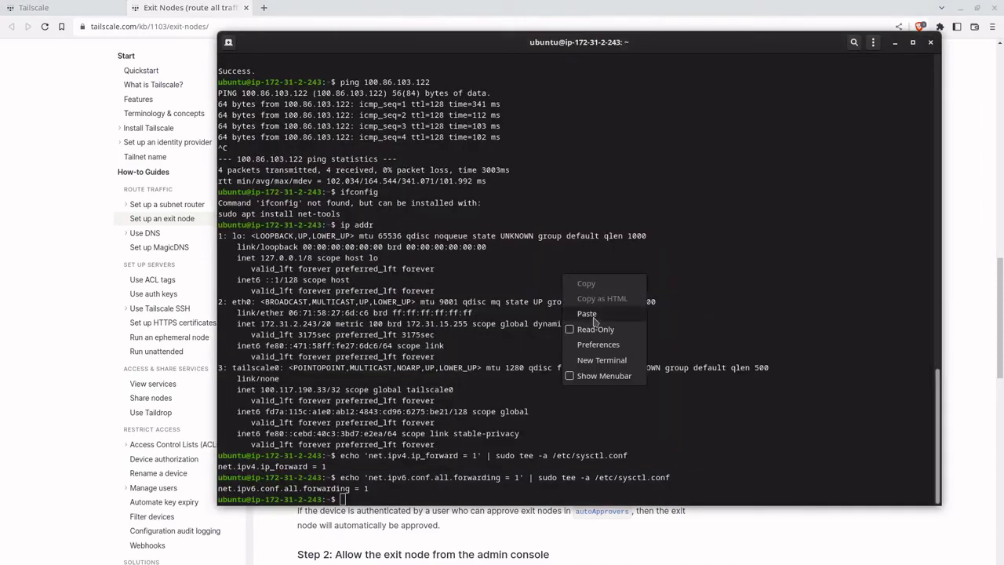
left_click(595, 317)
key("Return")
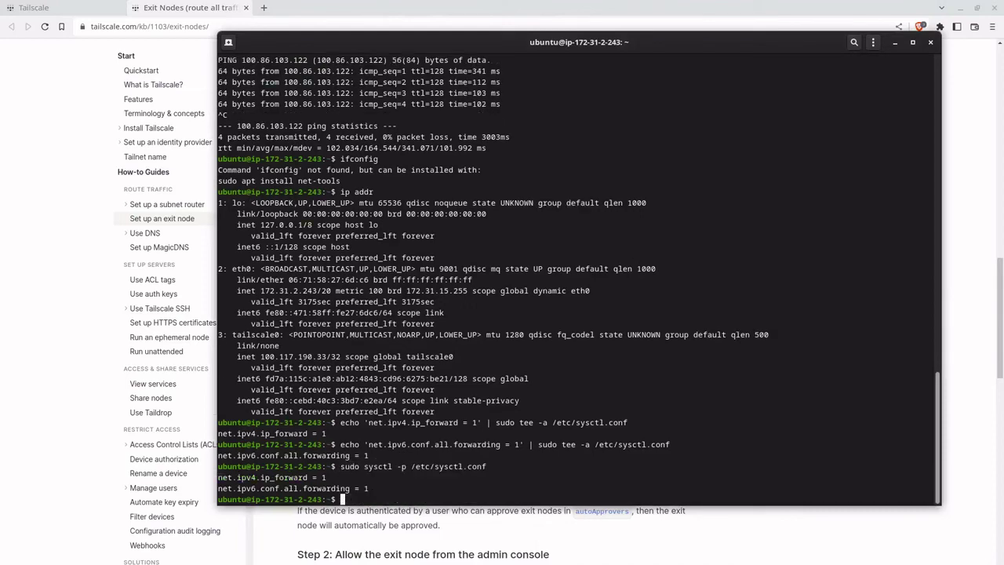
key("alt+Tab")
Step: Copy the sudo tailscale up --advertise-exit-node command from the guide
left_click(441, 333)
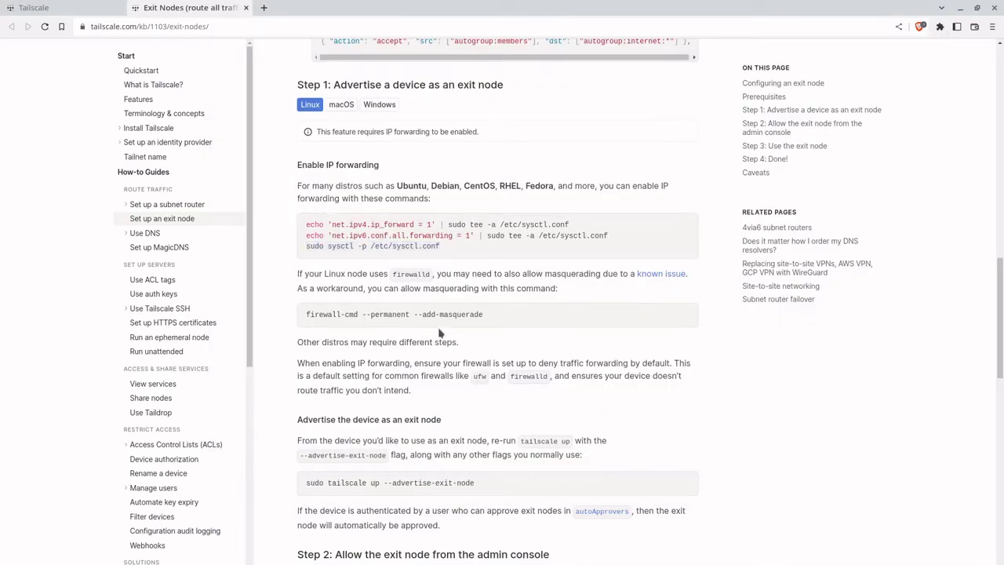
scroll(530, 410, "down", 1)
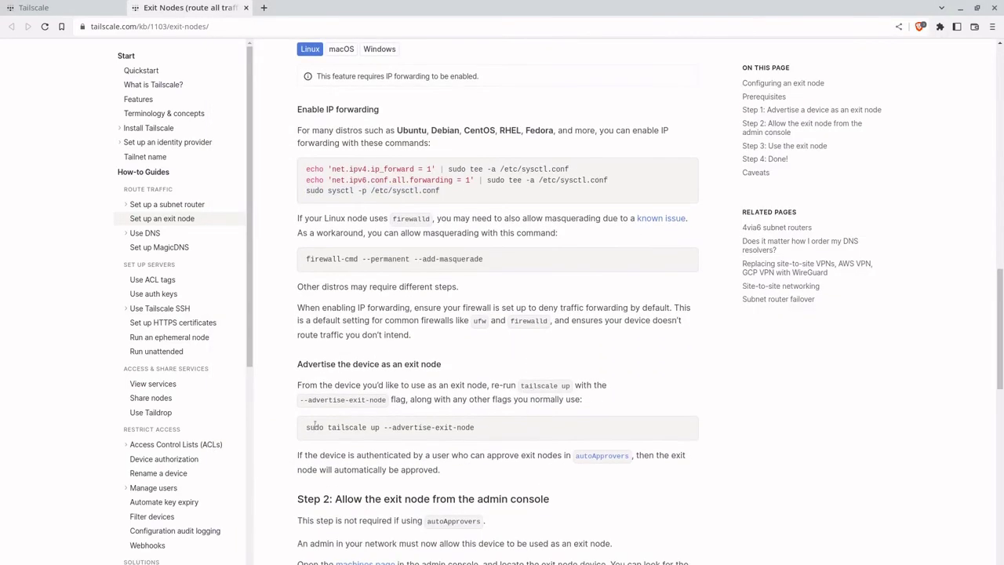
scroll(416, 424, "down", 1)
left_click_drag(485, 377, 296, 380)
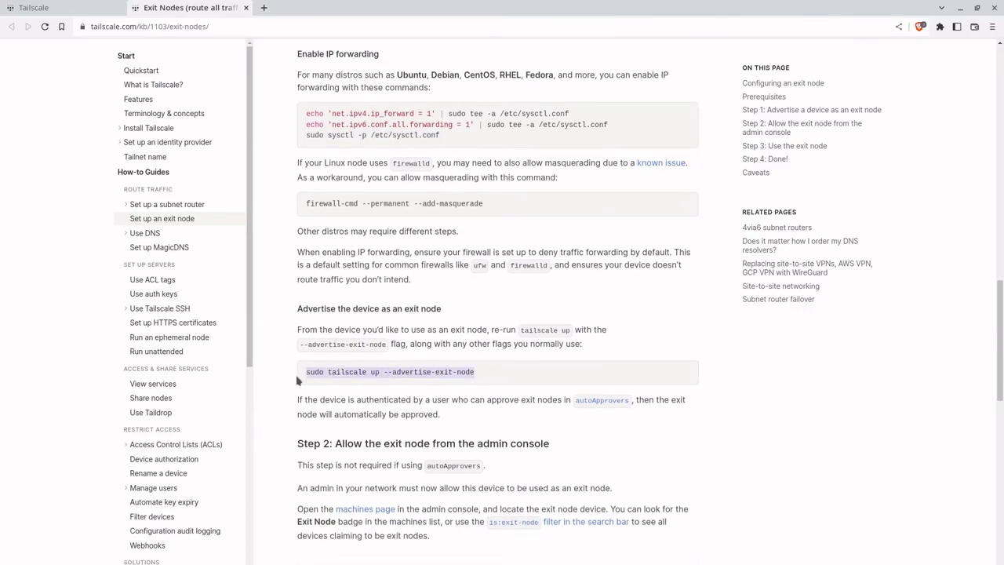
right_click(357, 375)
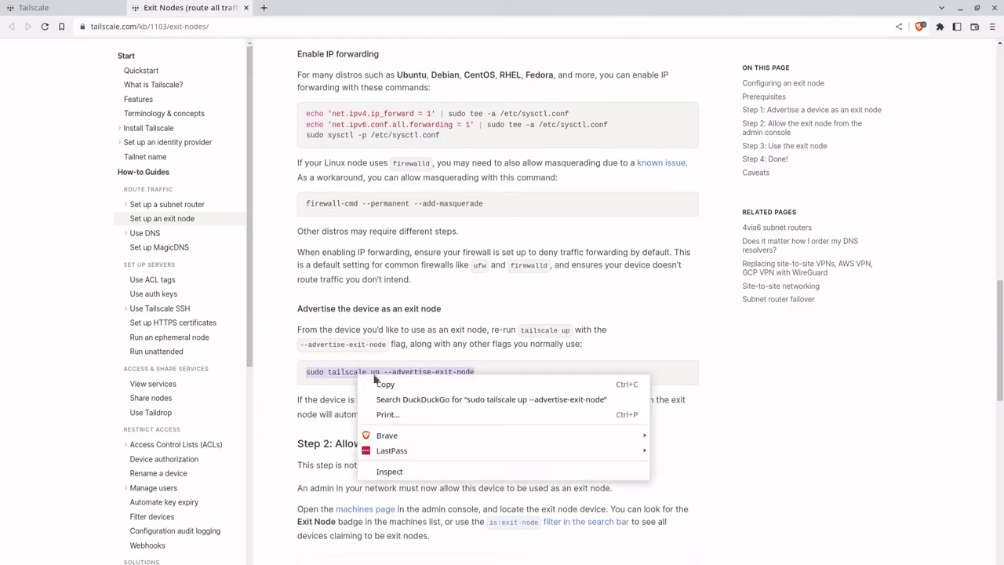
left_click(431, 384)
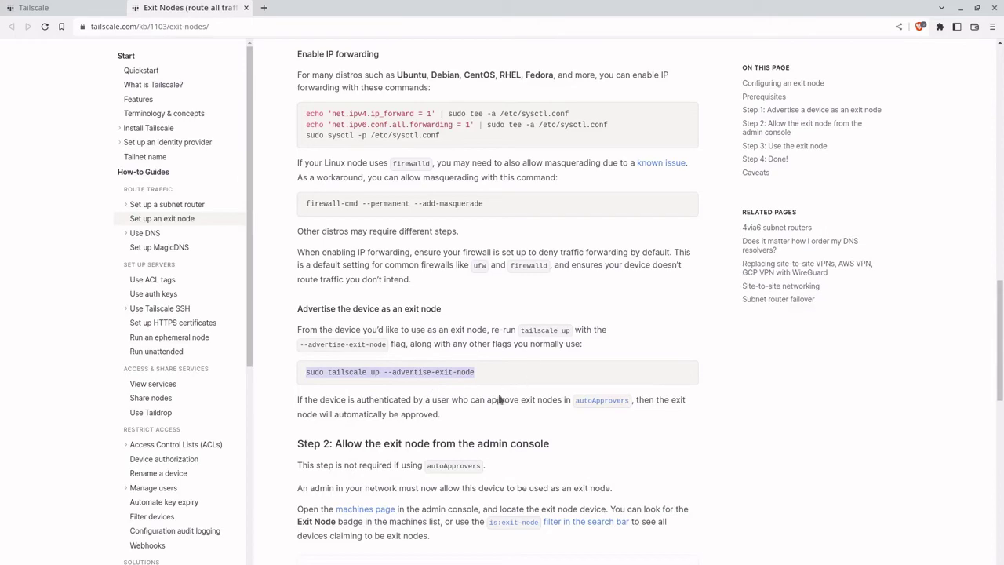
Step: Run sudo tailscale up --advertise-exit-node in the VPS terminal
key("alt+Tab")
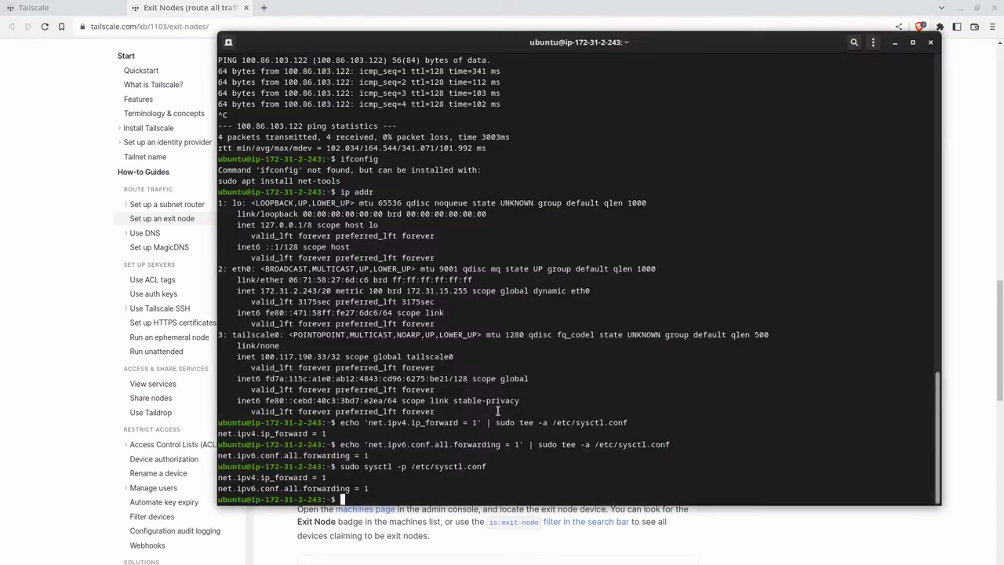
right_click(577, 370)
left_click(641, 410)
key("Return")
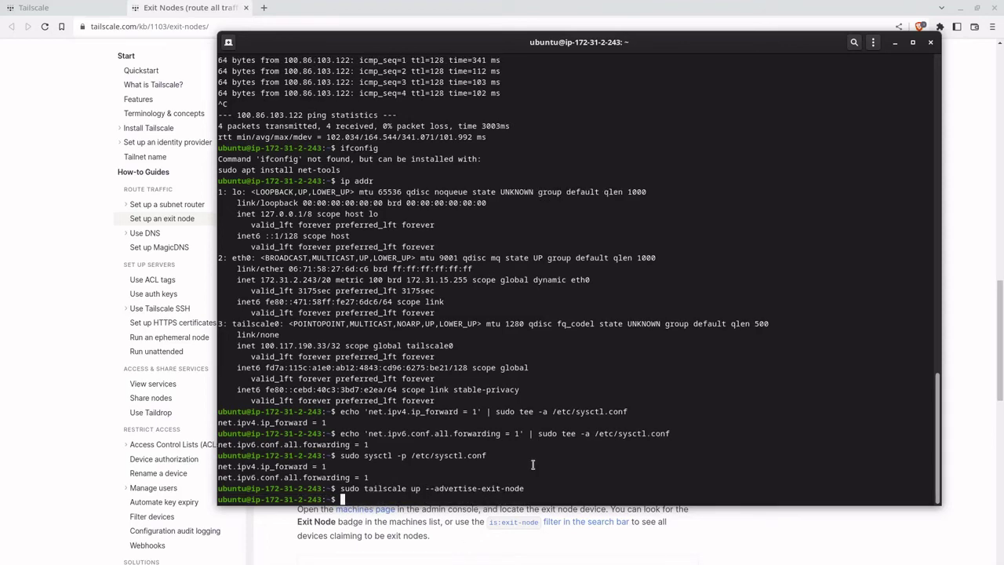
left_click_drag(542, 43, 517, 39)
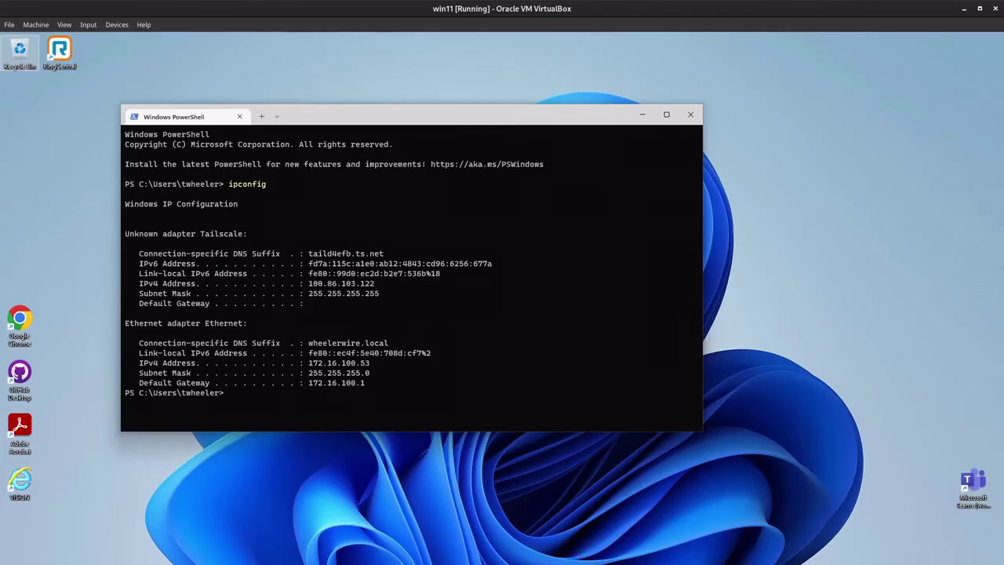
Step: Turn on 'Use as exit node' in vps's route settings on the admin machines page
mouse_move(558, 563)
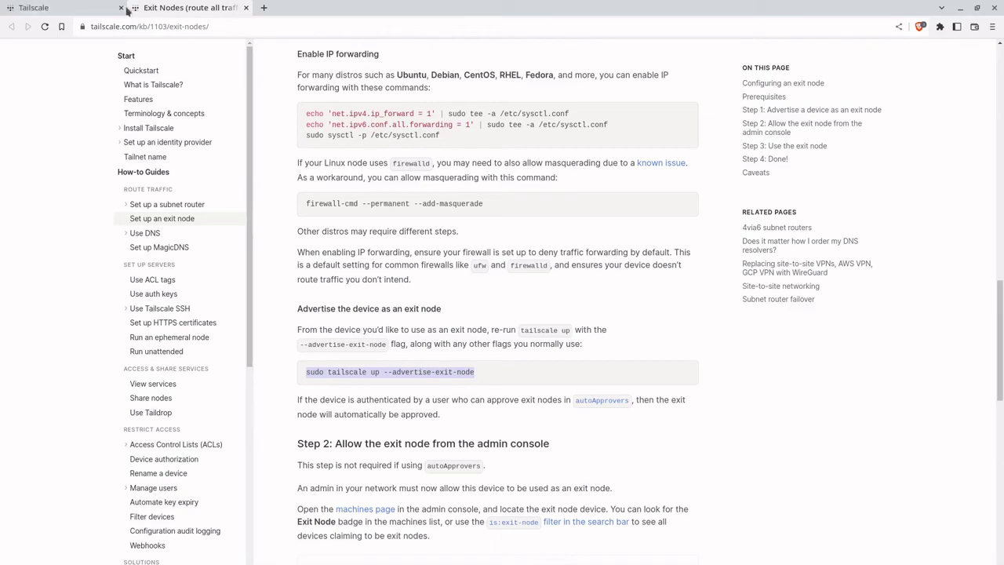
left_click(110, 10)
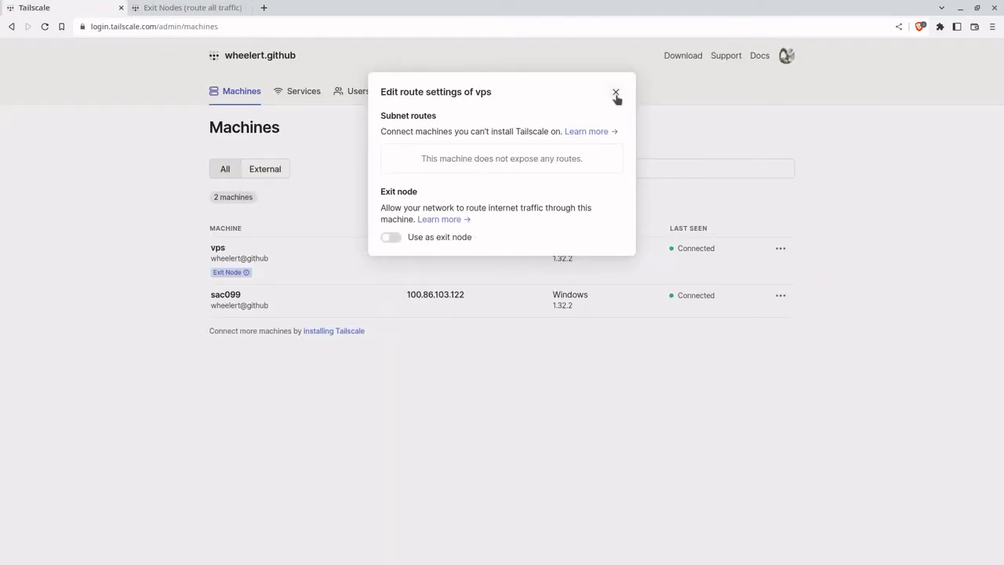
left_click(389, 240)
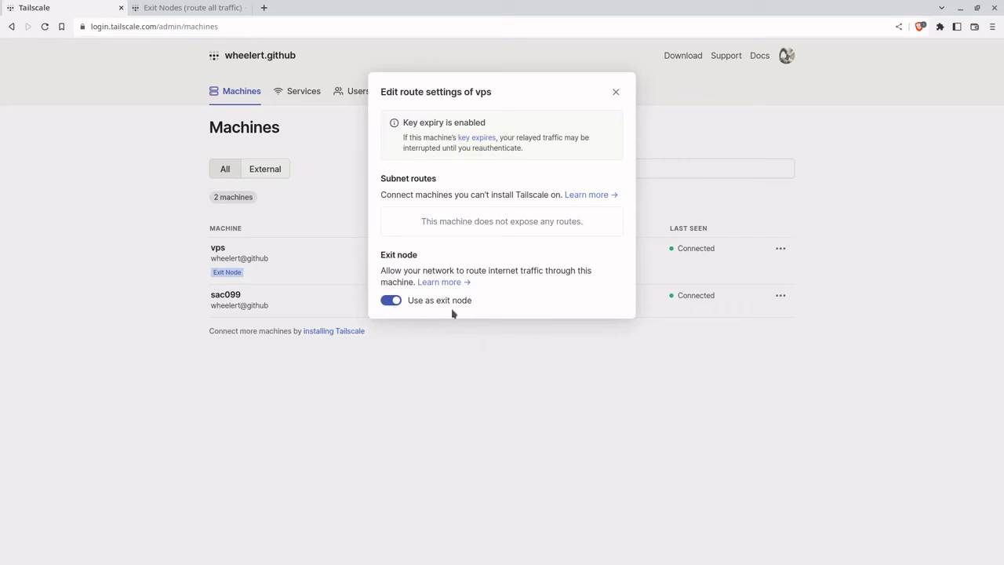
left_click(616, 94)
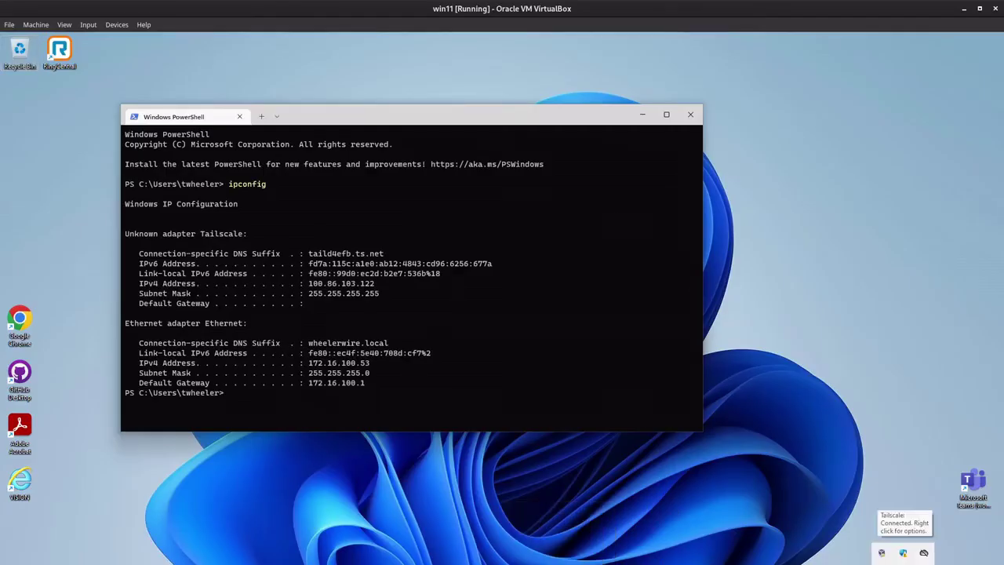
Step: Choose vps under Exit node in the Windows Tailscale tray menu
right_click(924, 552)
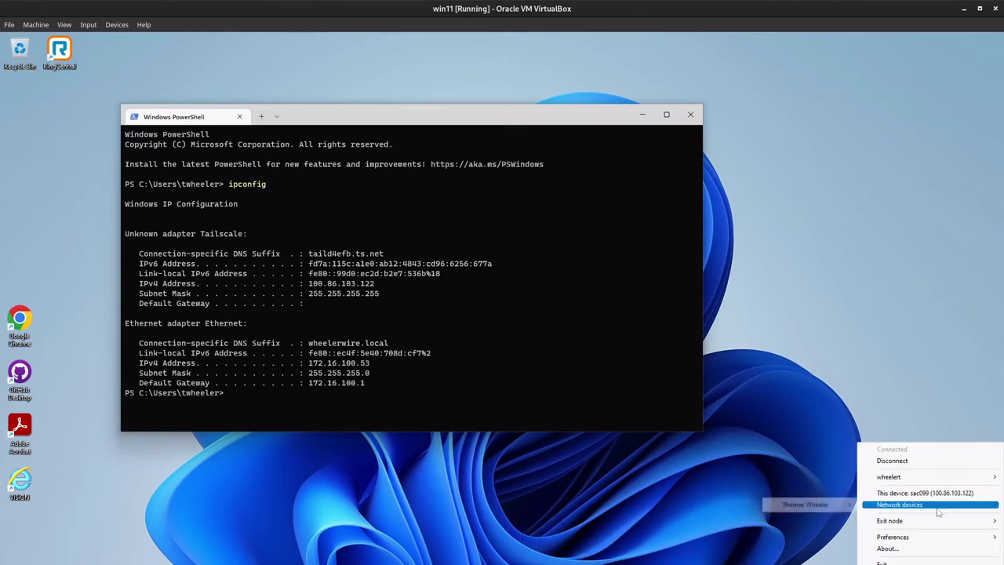
mouse_move(902, 521)
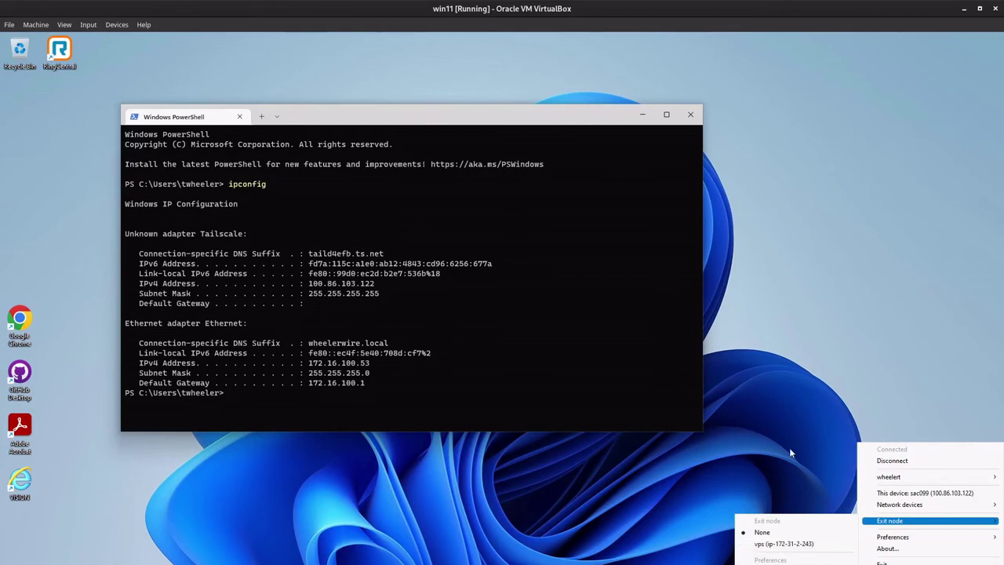
left_click(794, 545)
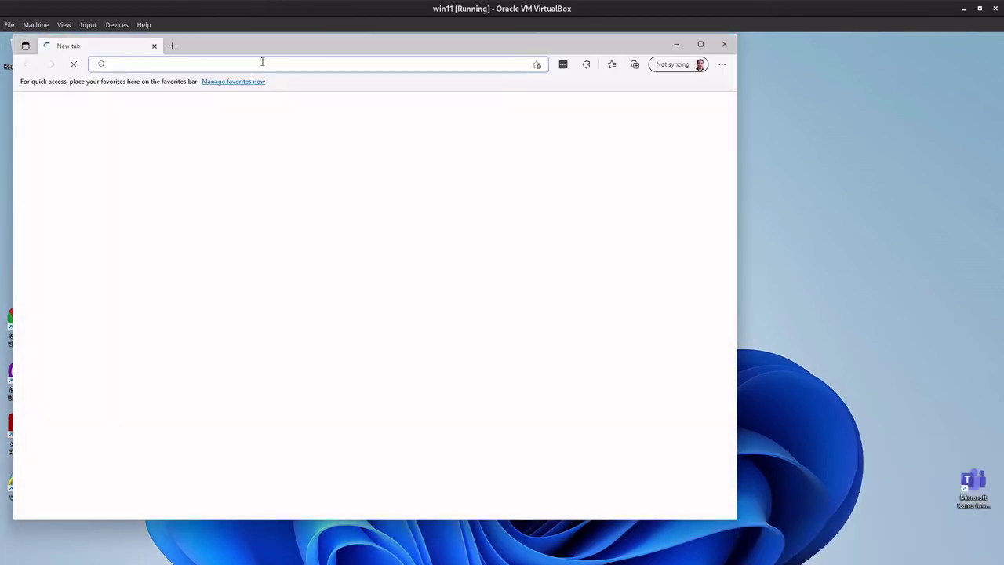
left_click(263, 61)
type("whatsm")
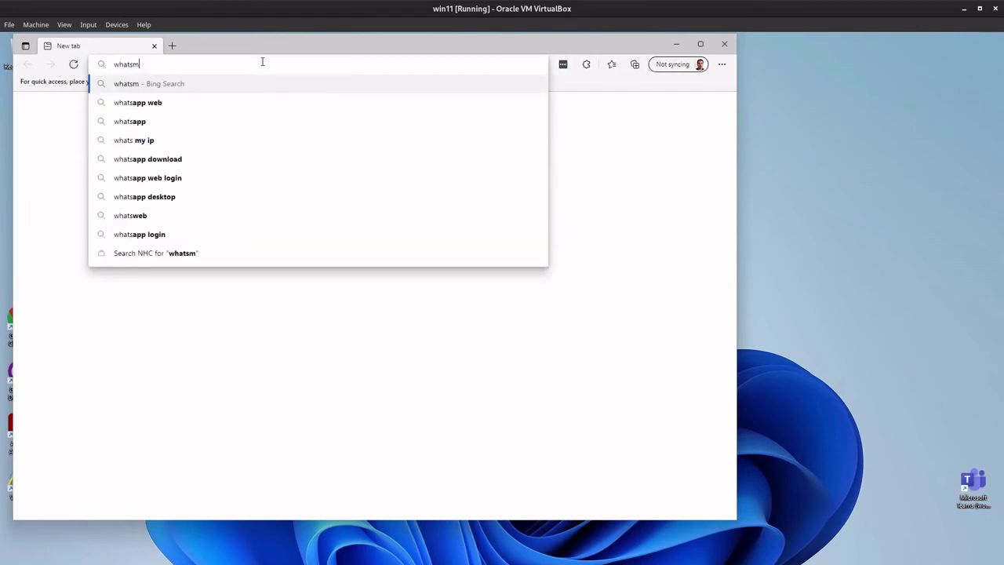
type("yip.com")
key("Return")
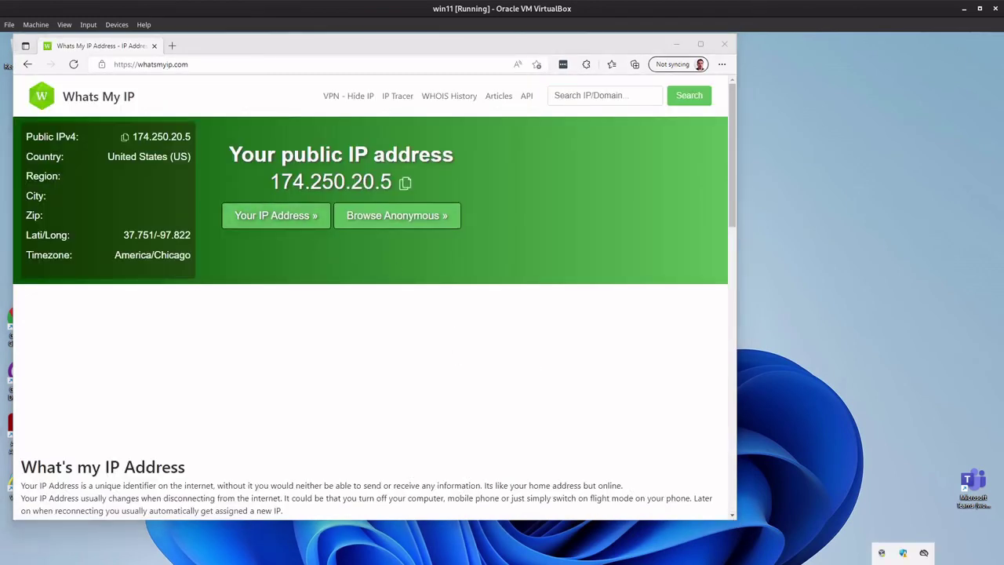
Step: Pick vps again as the Tailscale exit node from the tray menu
right_click(925, 553)
mouse_move(920, 511)
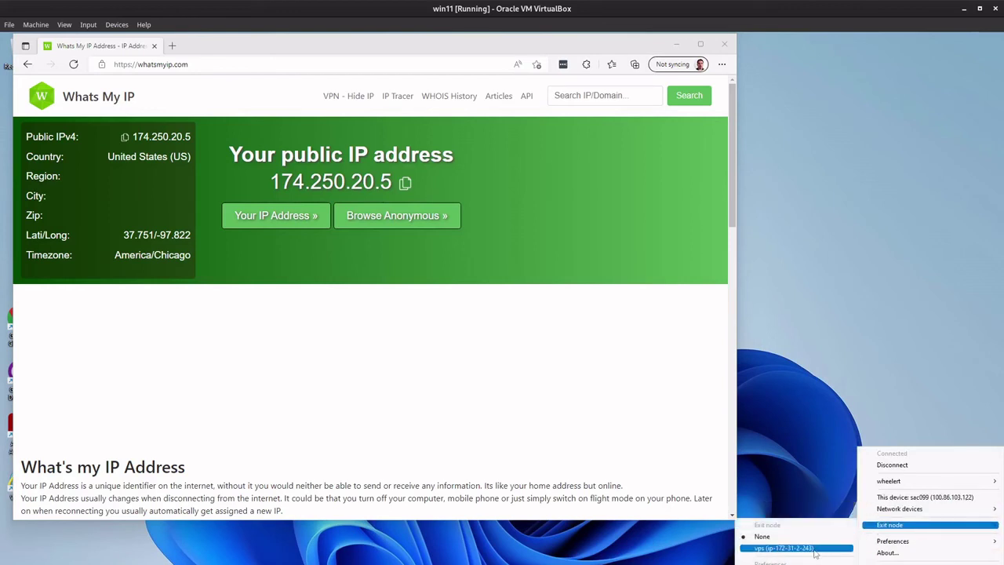
left_click(813, 549)
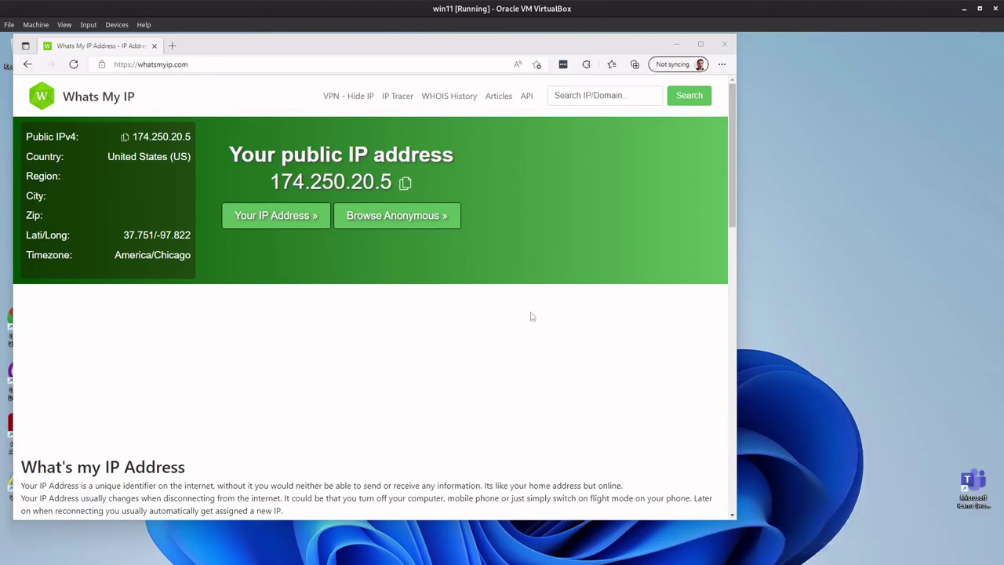
left_click(212, 64)
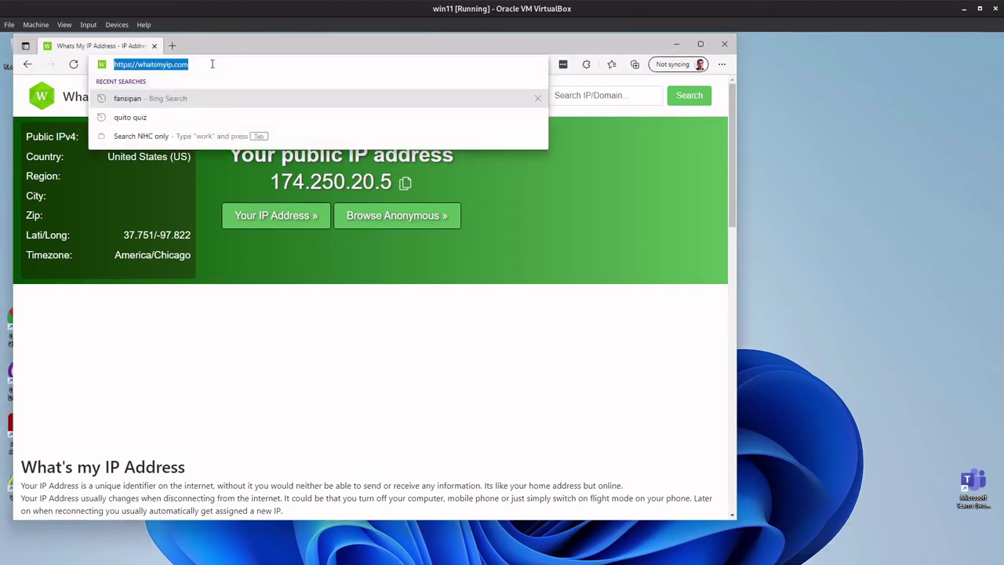
Step: Reload whatsmyip.com to see the Montreal IP 99.79.44.227, and ping google.com from PowerShell
key("Return")
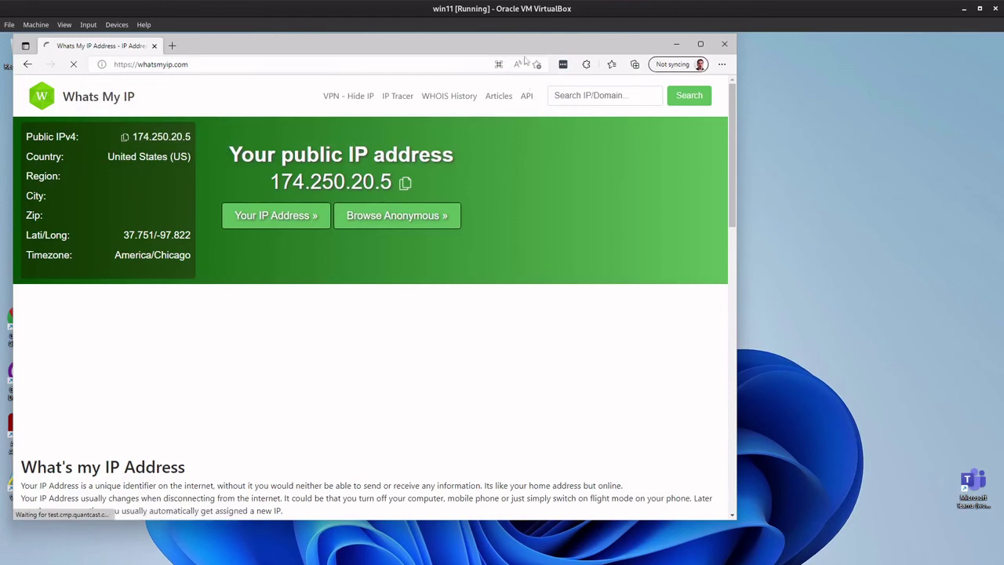
left_click_drag(439, 46, 506, 55)
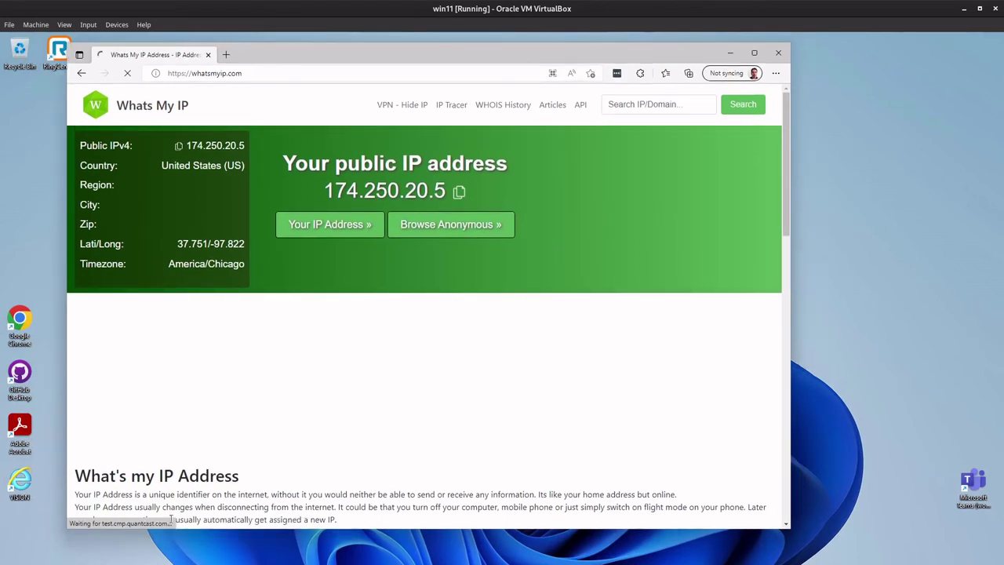
left_click(549, 522)
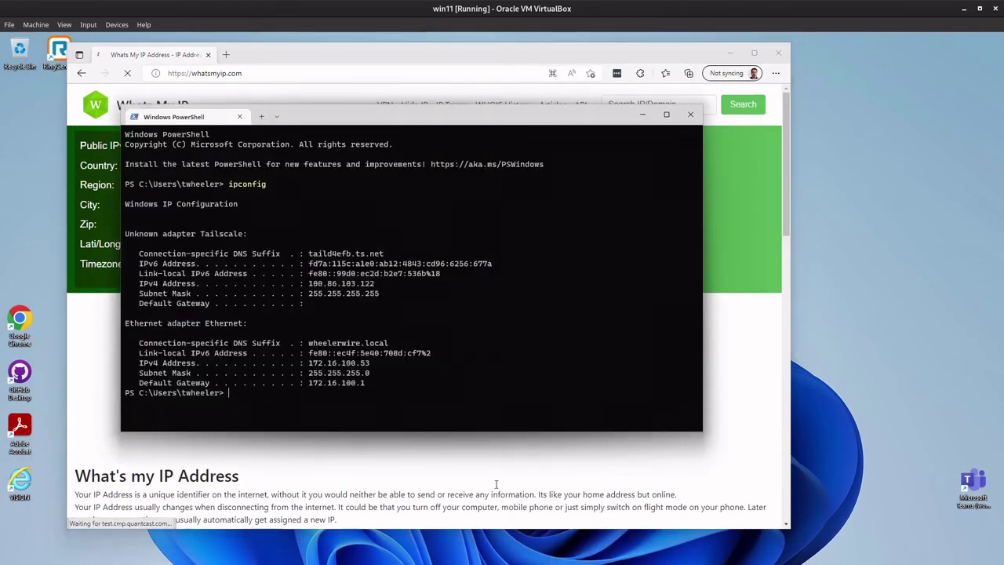
type("ping google.com")
key("Return")
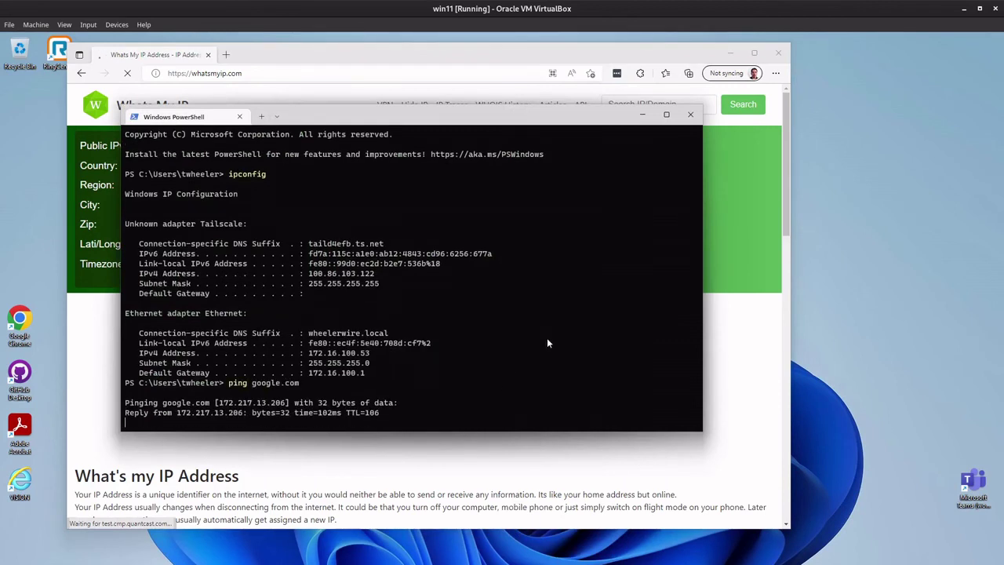
key("ctrl+c")
left_click(641, 114)
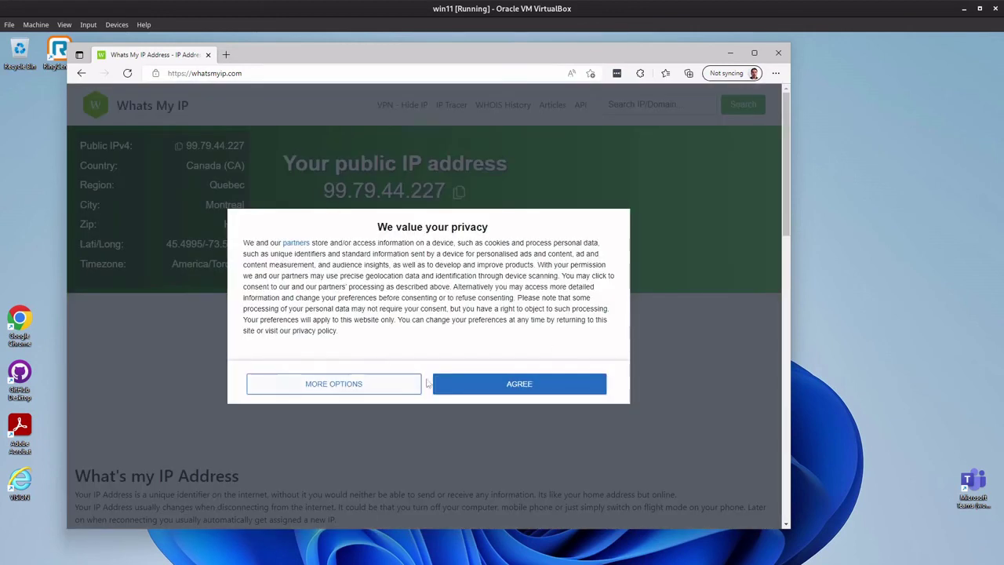
Step: Accept the privacy notice, highlight IP 99.79.44.227, then set the Tailscale exit node to None
left_click(492, 384)
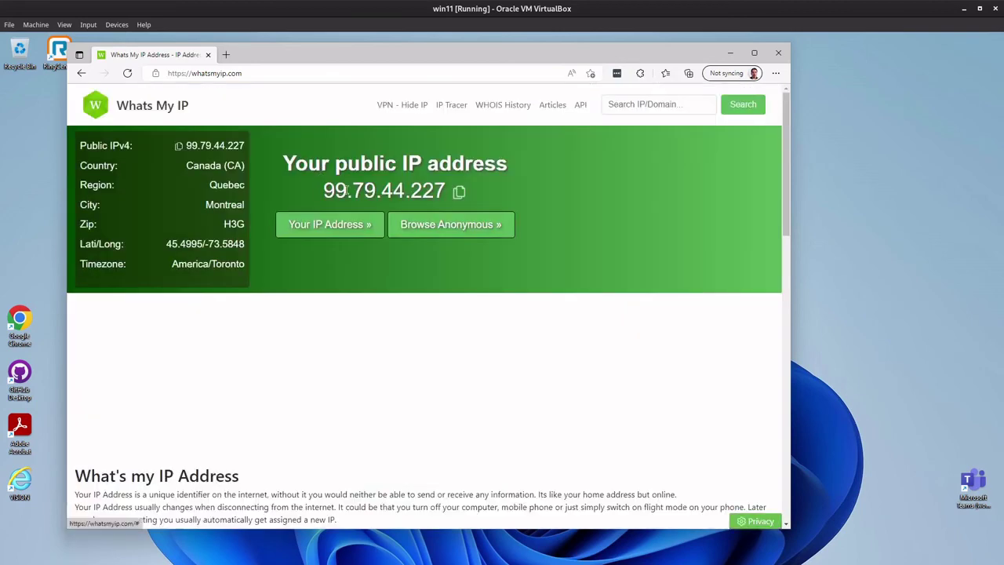
double_click(346, 191)
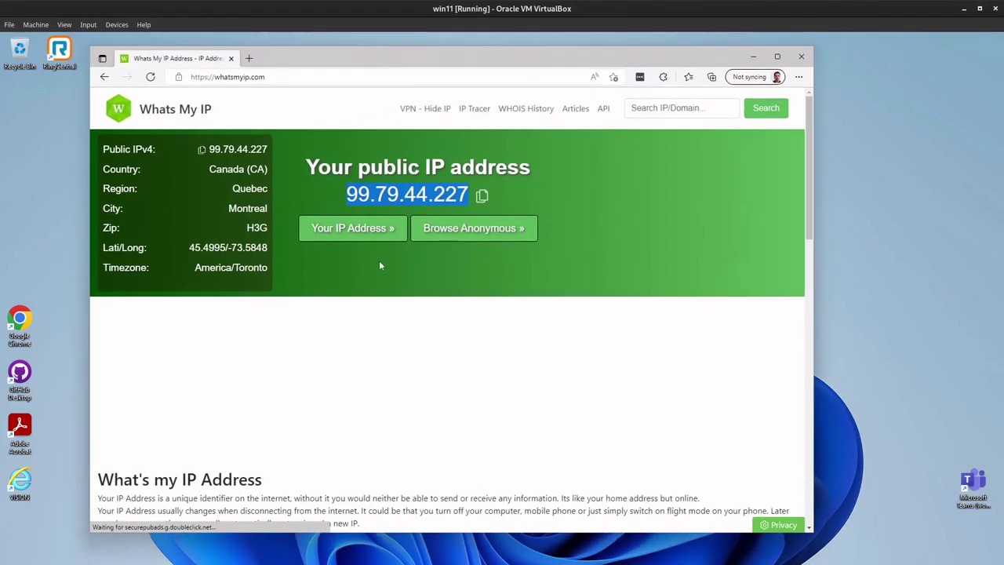
left_click(880, 561)
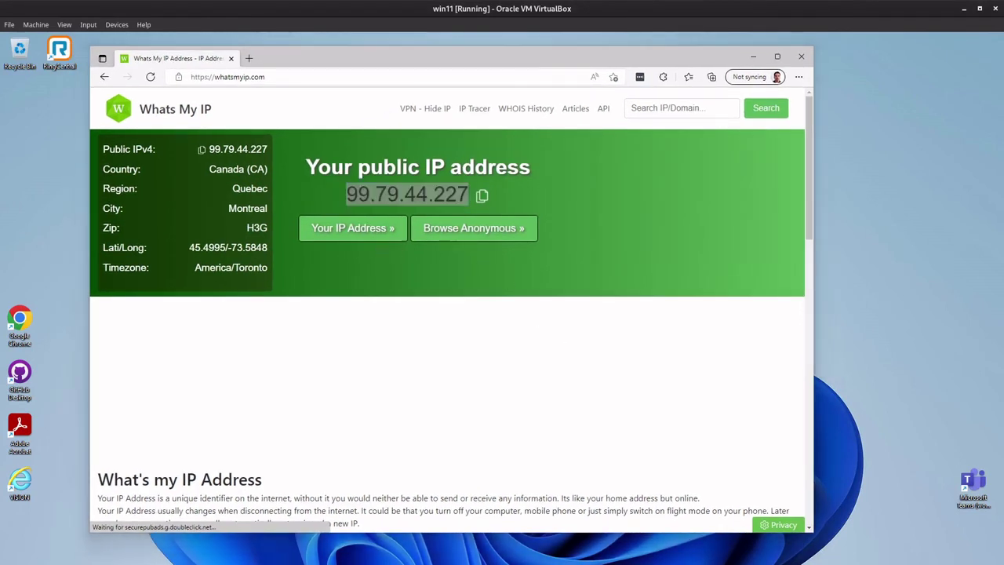
left_click(882, 552)
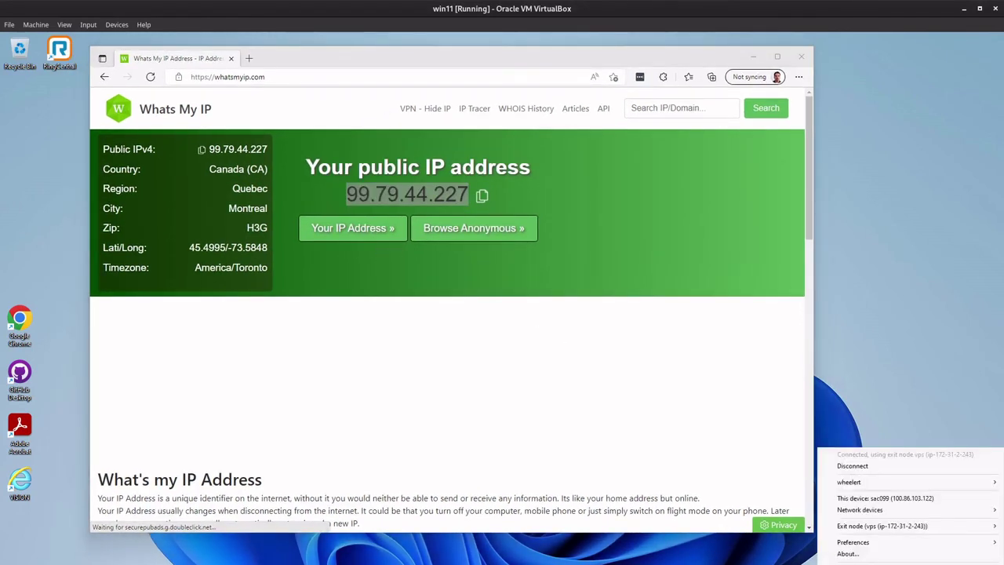
mouse_move(895, 532)
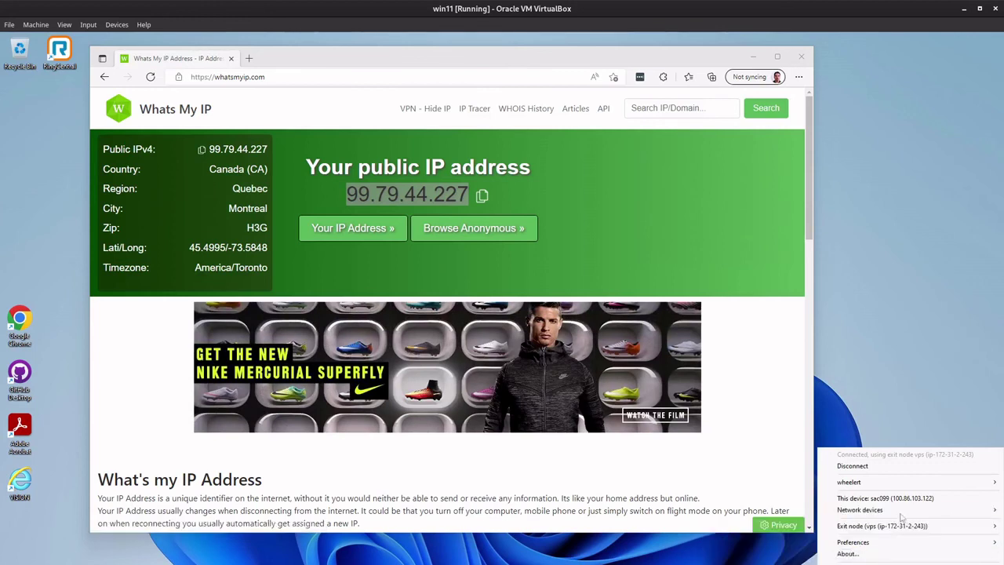
mouse_move(852, 532)
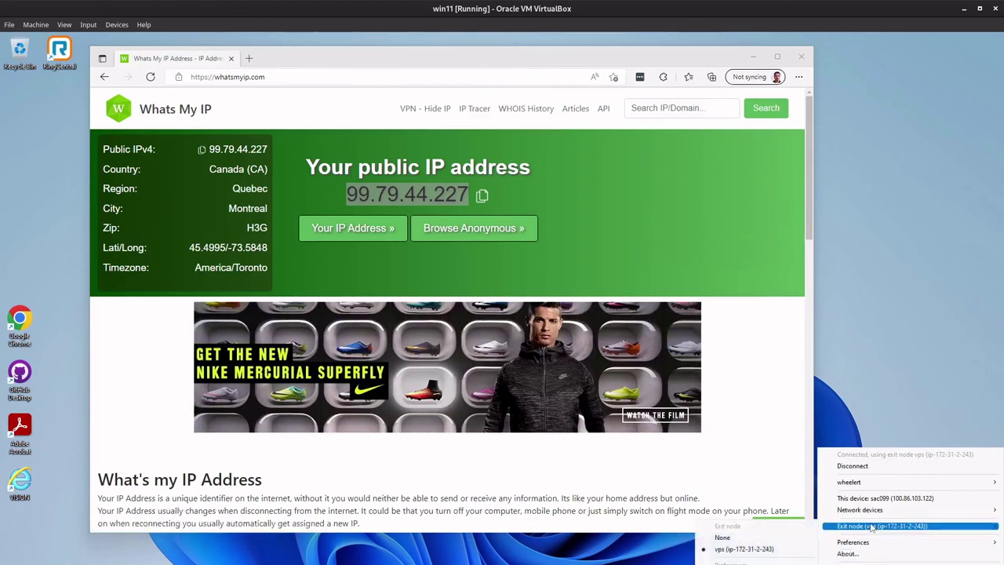
left_click(723, 537)
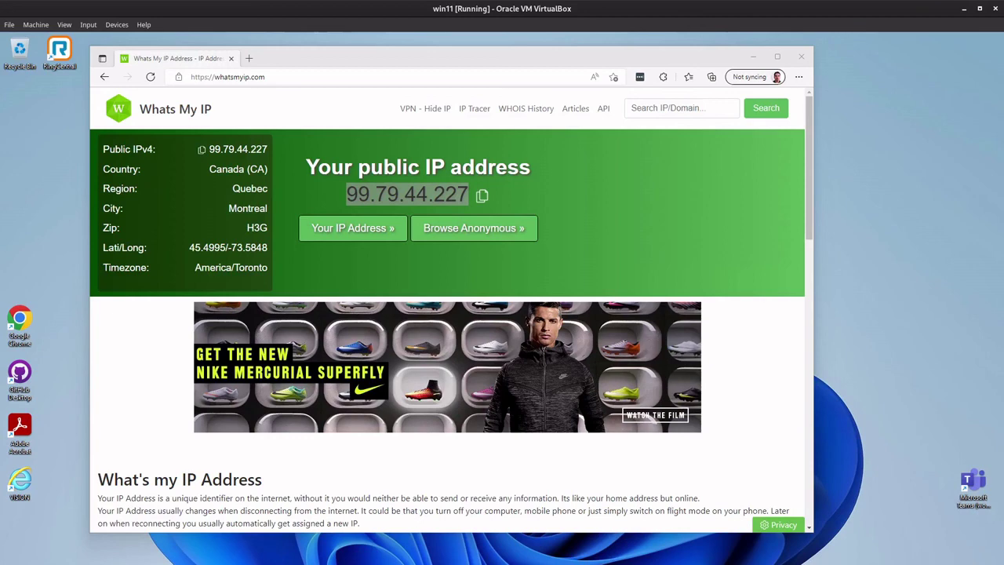